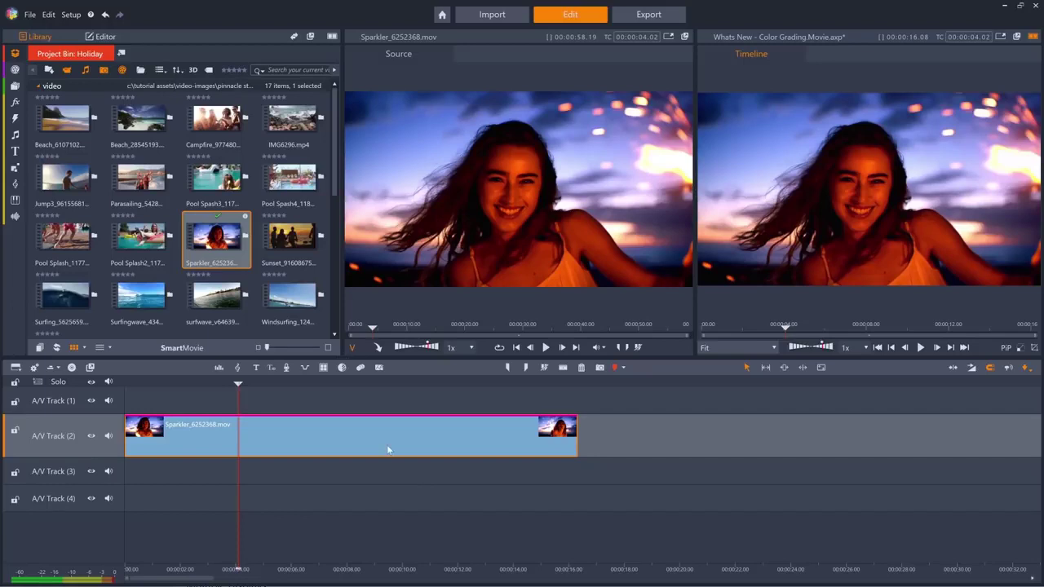
- Open the clip's Color > Basic controls and toggle Auto White Balance and Auto Tone on, then off
click(106, 37)
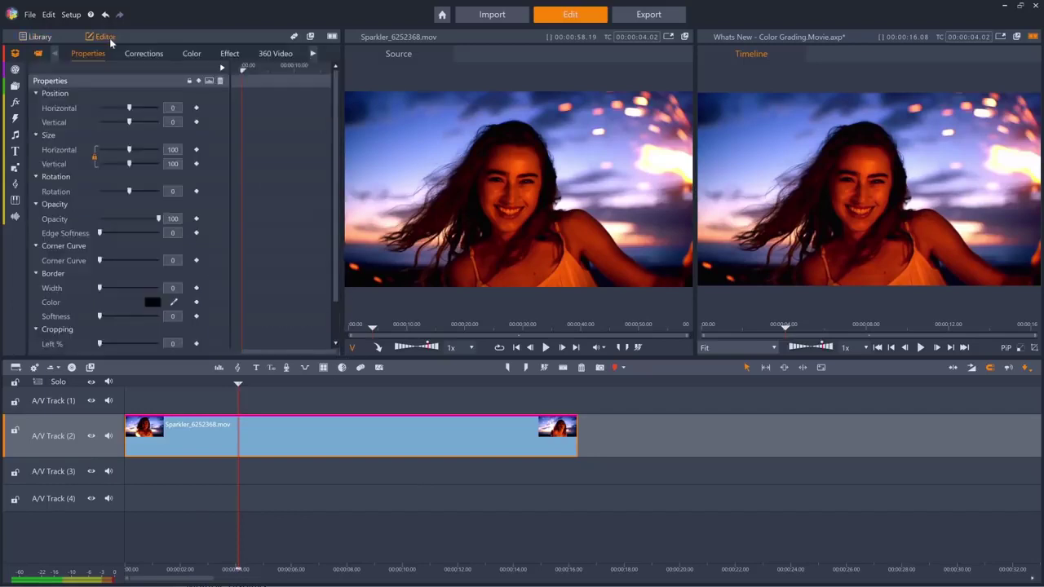
click(196, 56)
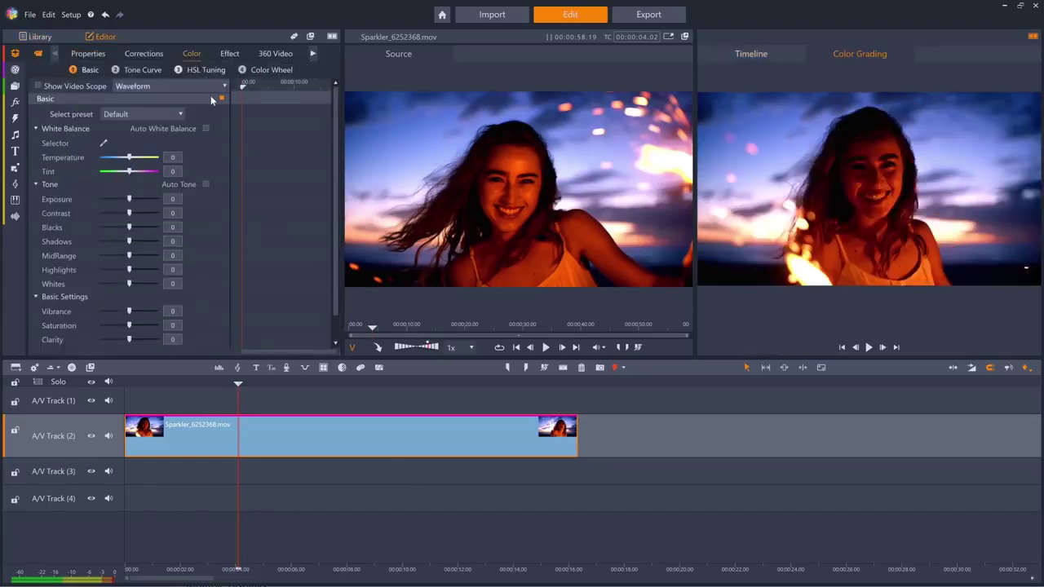
click(206, 128)
click(206, 129)
click(207, 185)
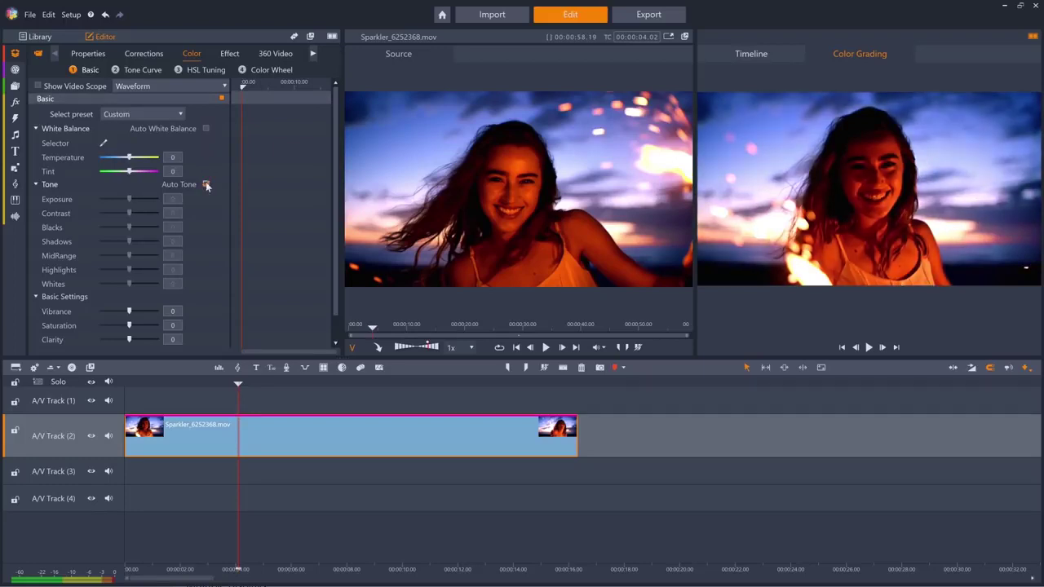
click(206, 185)
- Apply the IWLTBAP Aspen LUT, then set LUT Profile back to None
scroll(334, 323, down, 1)
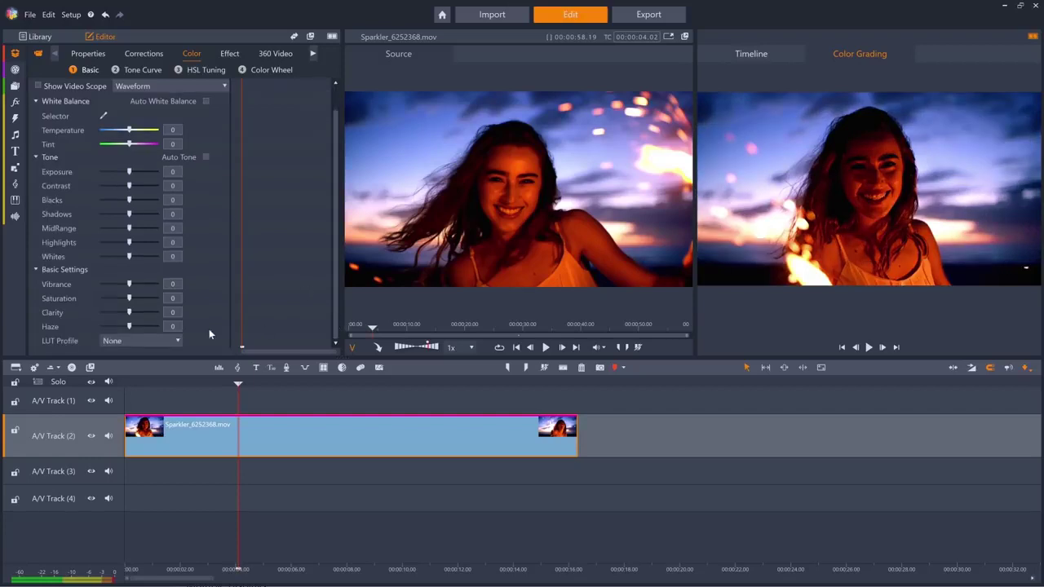
click(179, 343)
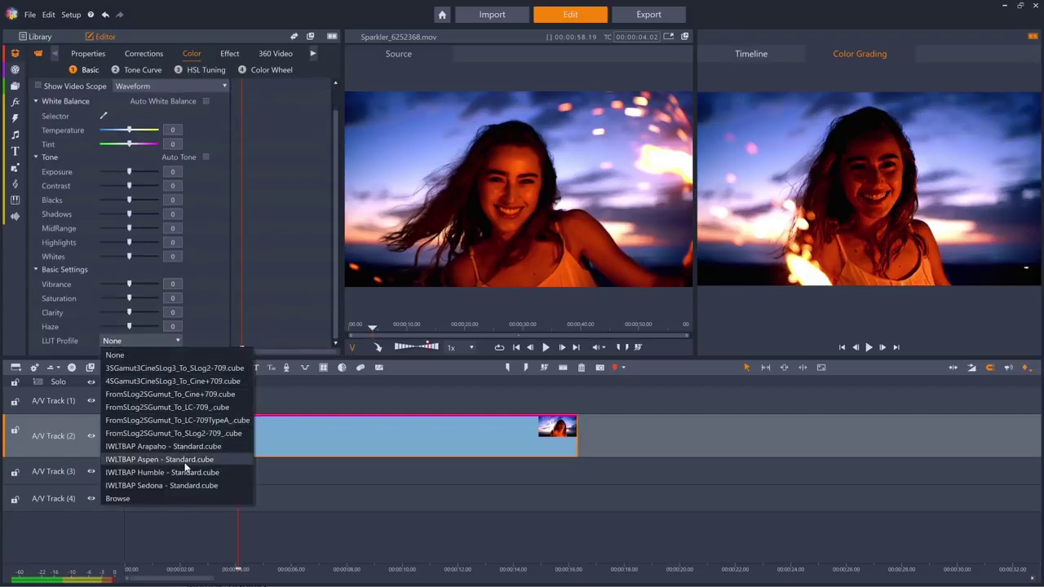
click(185, 461)
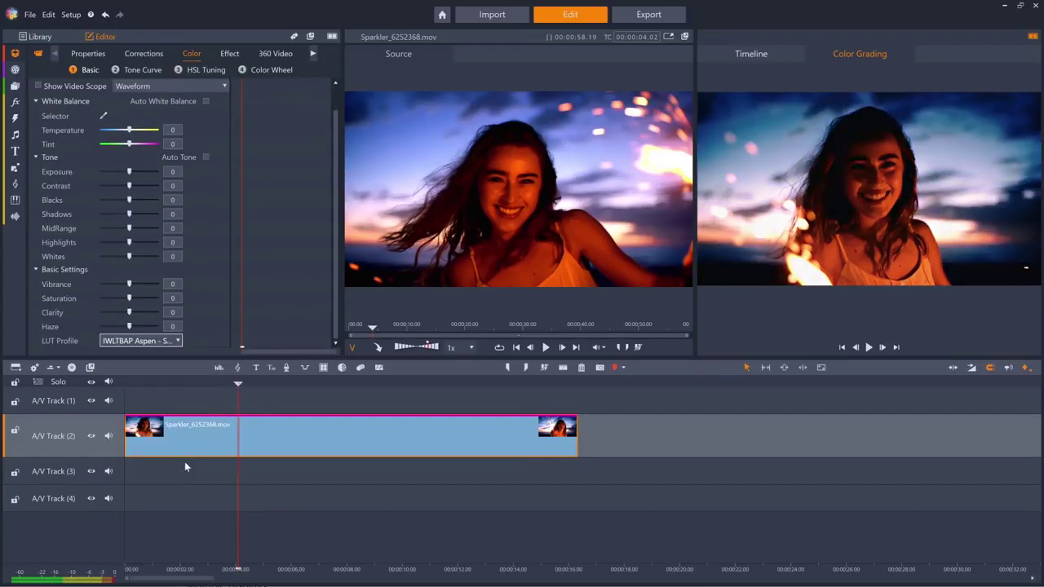
click(169, 342)
click(165, 355)
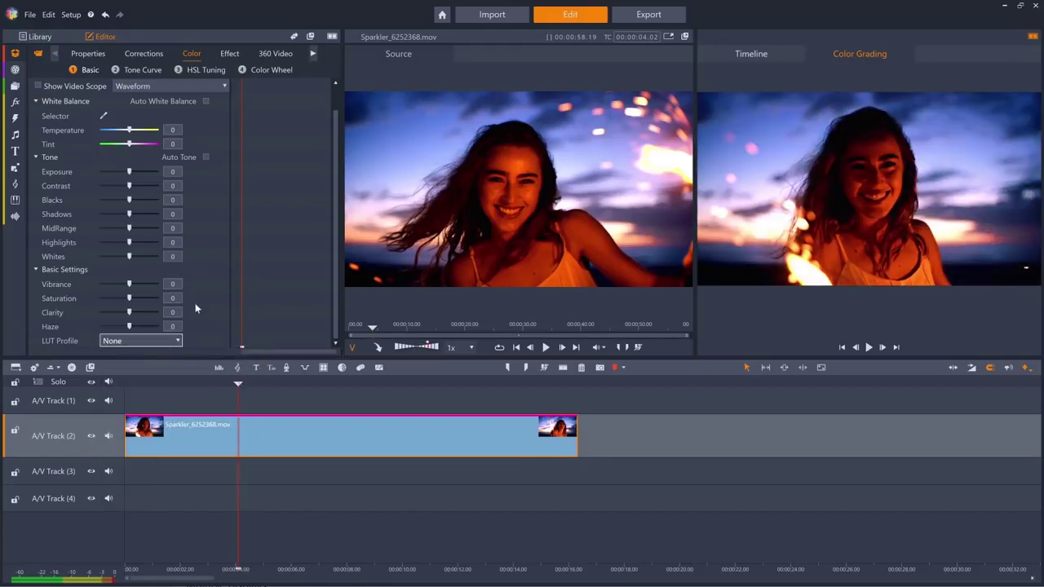
- Raise a tone curve point to brighten the Sparkler clip, then Reset All to a straight line
click(144, 70)
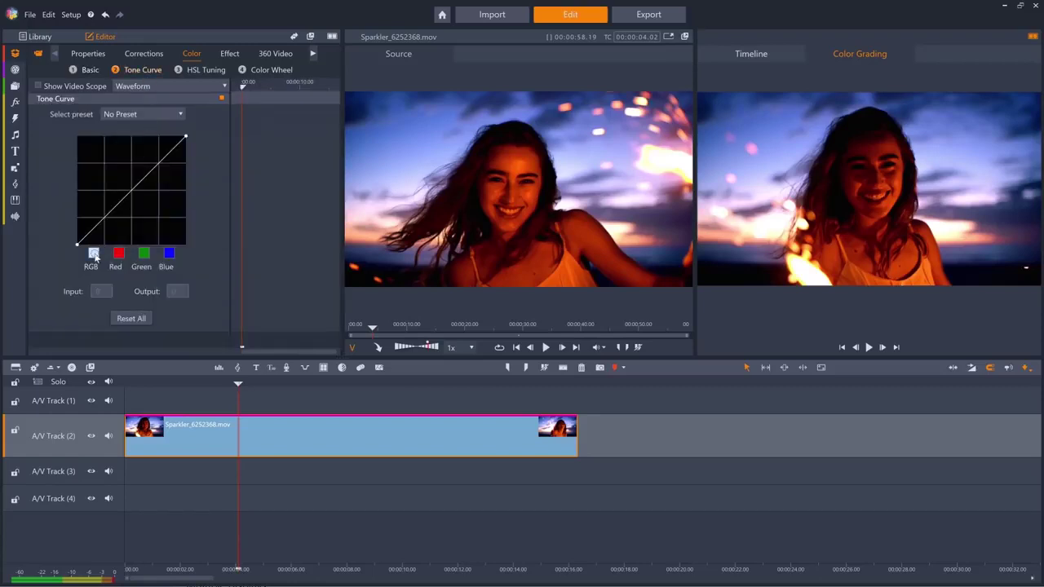
drag(144, 180, 138, 169)
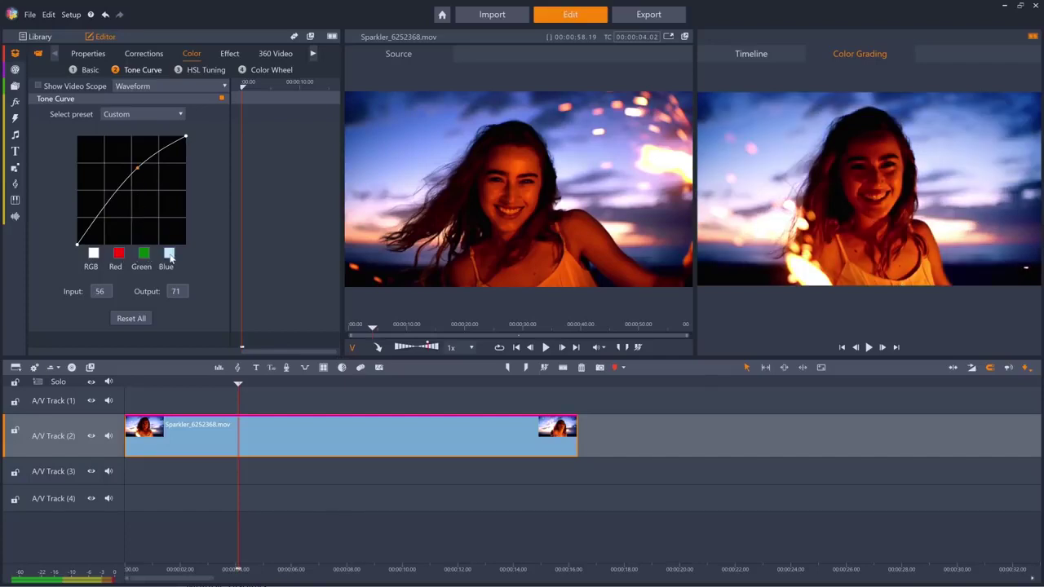
click(130, 319)
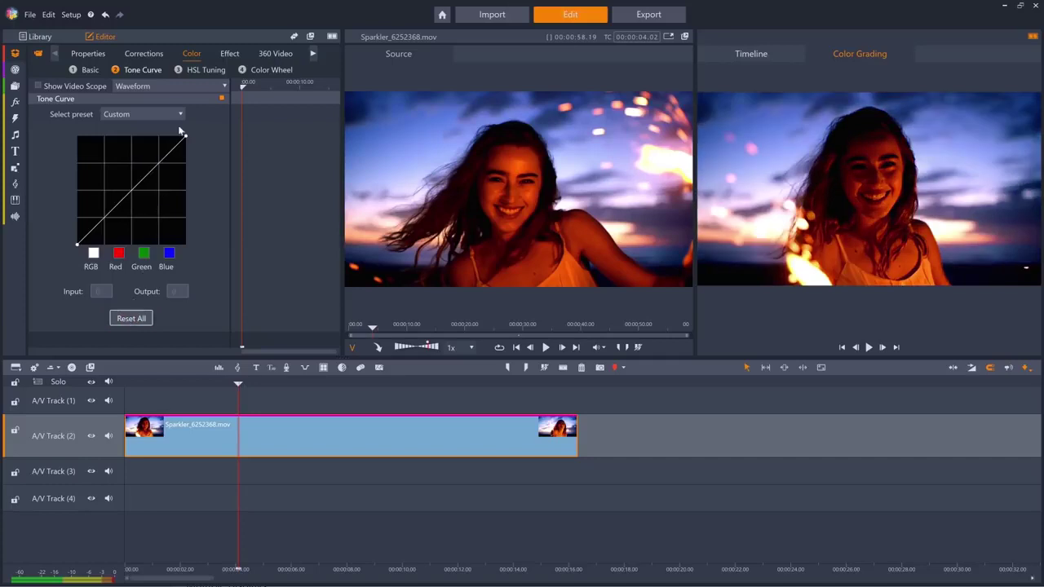
- In HSL Tuning, shift the red hue by sampling the preview
click(196, 71)
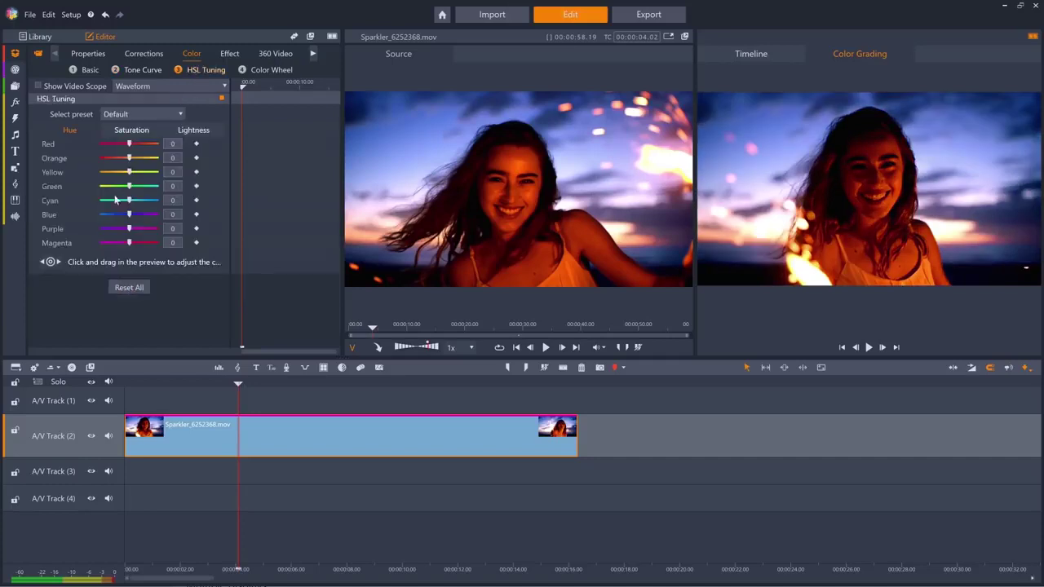
click(50, 262)
drag(906, 258, 994, 261)
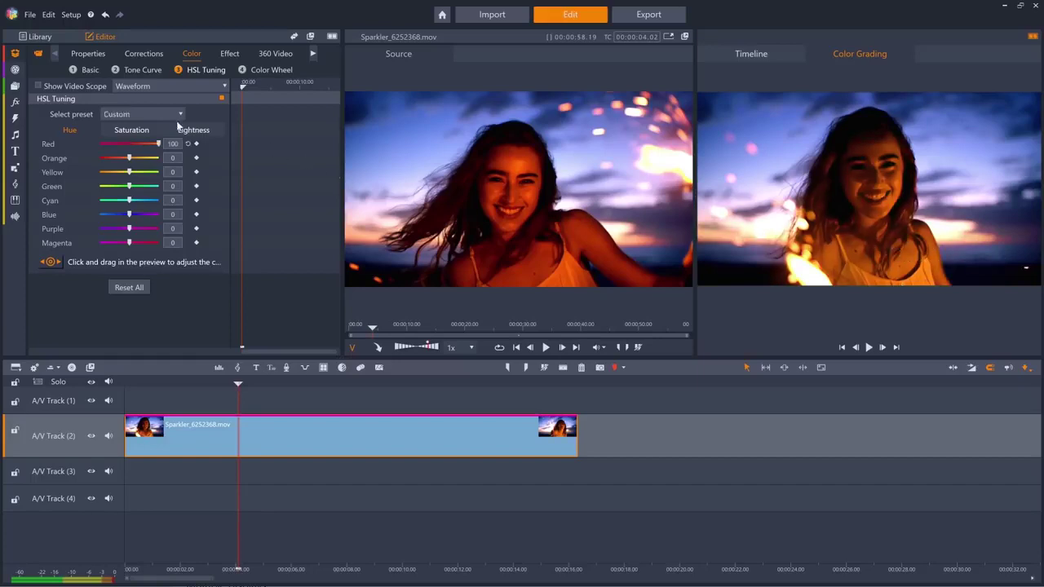
- Desaturate the blue sky via the Saturation picker, keyframing cyan and blue back to normal
click(145, 133)
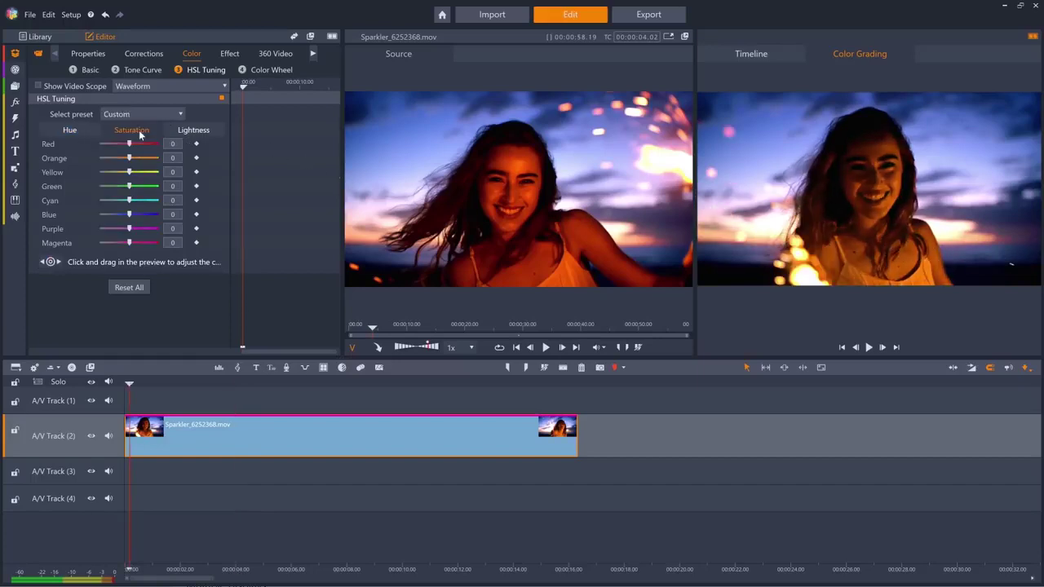
click(50, 262)
drag(749, 131, 579, 144)
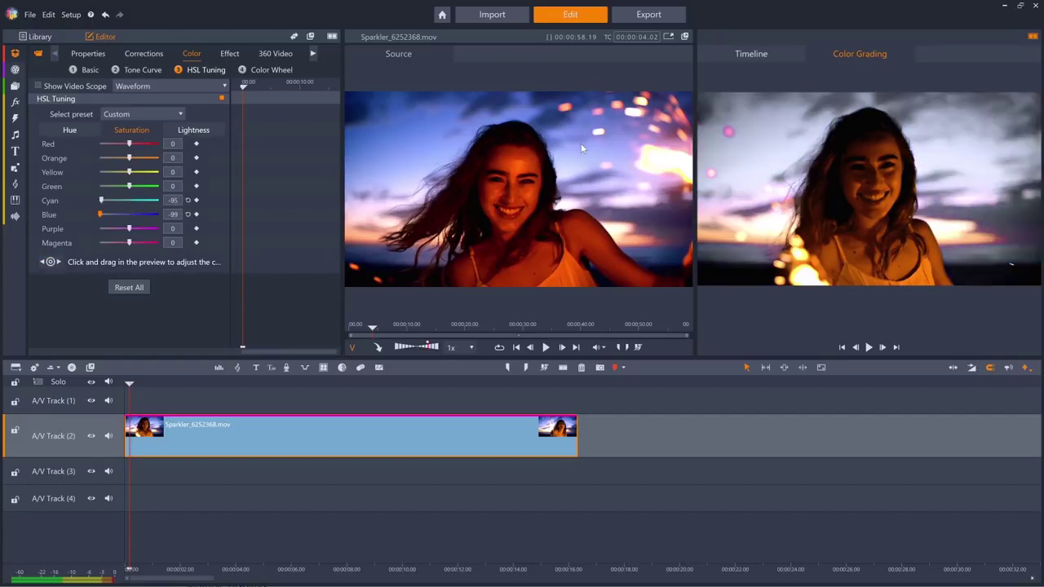
click(196, 200)
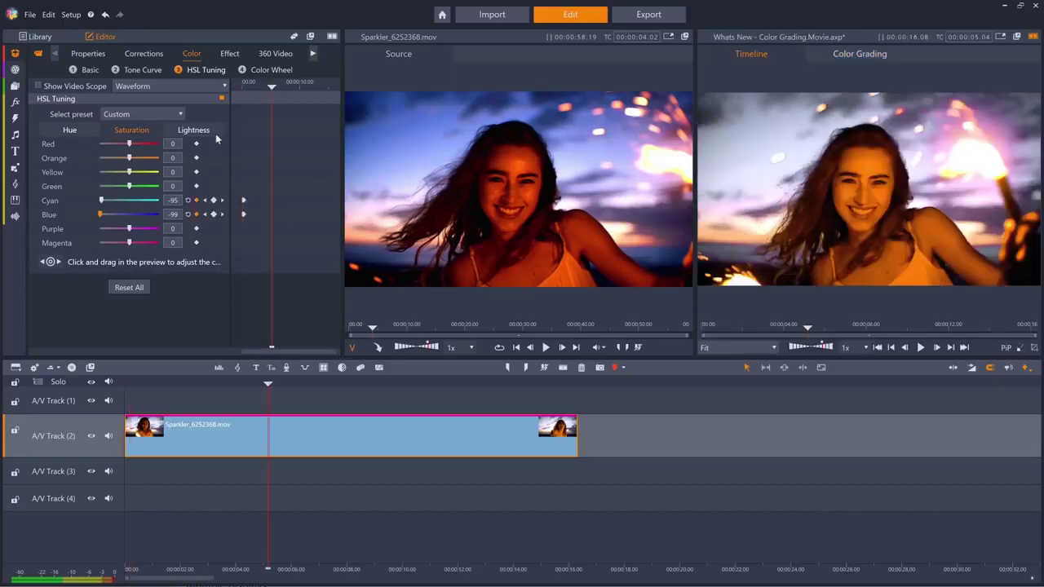
click(173, 203)
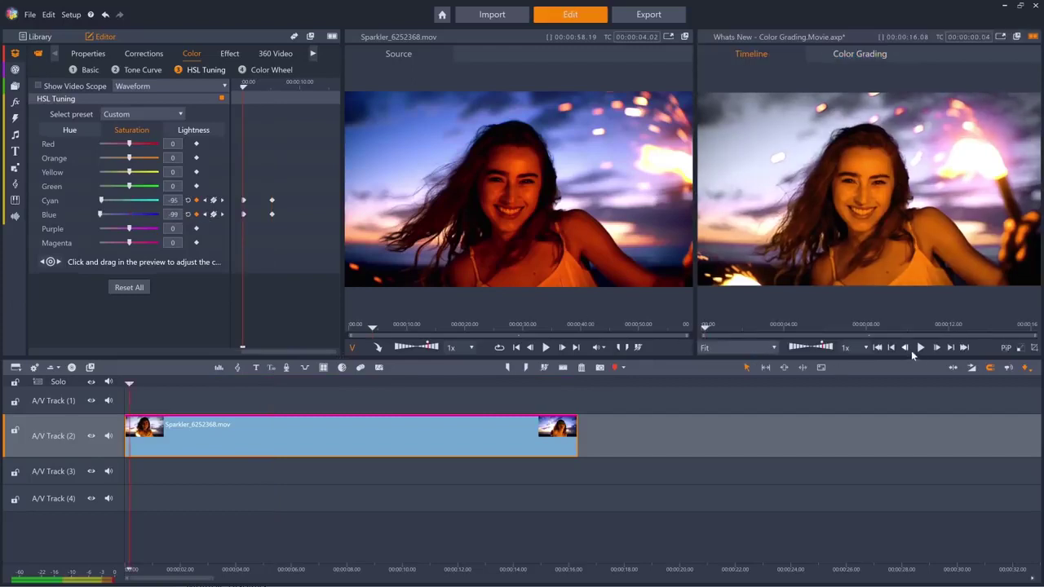
- Play back the graded timeline, then Reset All HSL adjustments and keyframes
click(920, 348)
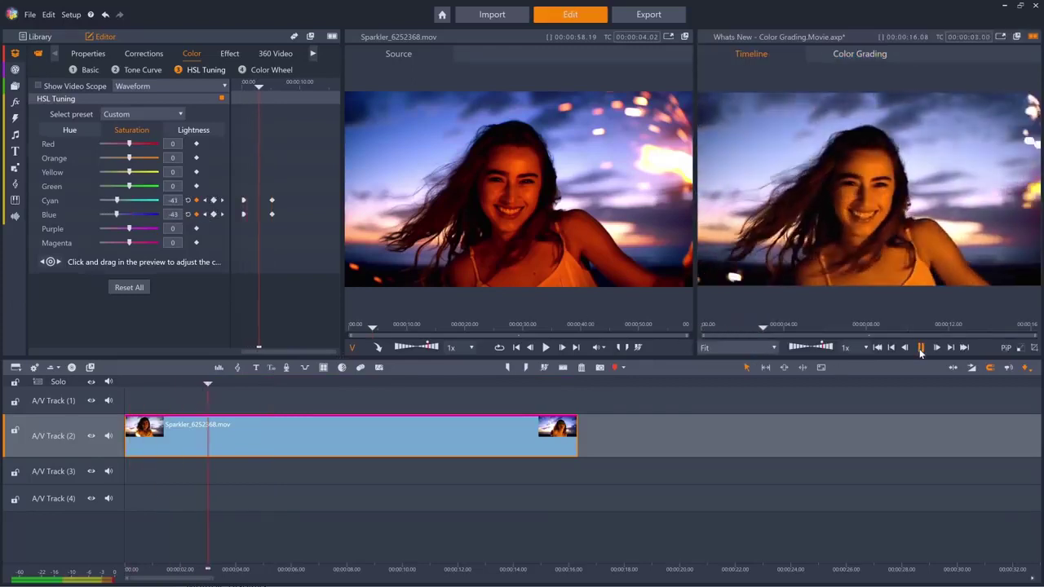
key(space)
click(129, 288)
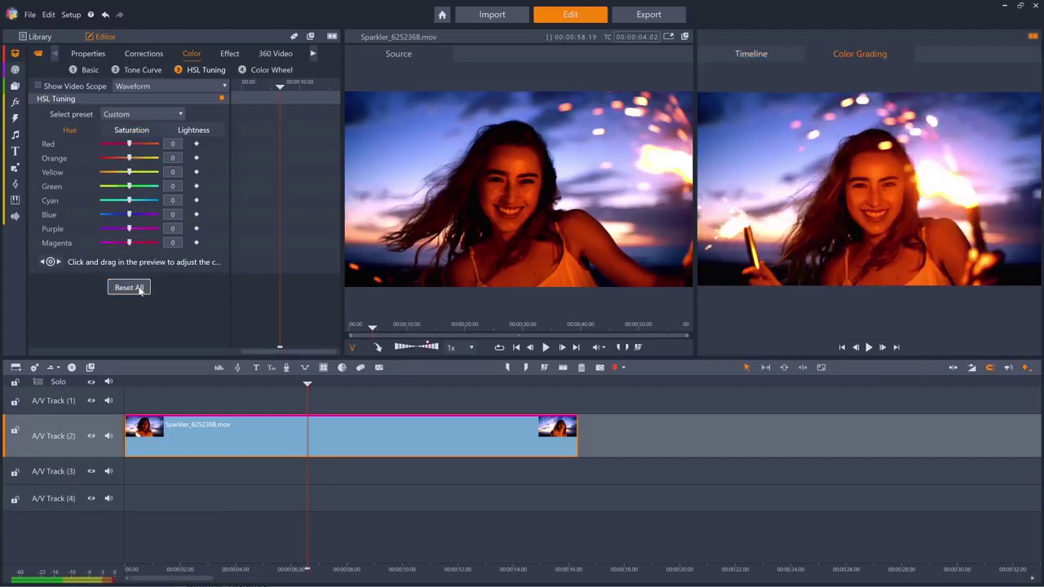
- Drag the Midtones, Highlights and Shadows colour wheels to give the frame a purple cast
click(273, 70)
drag(194, 253, 193, 239)
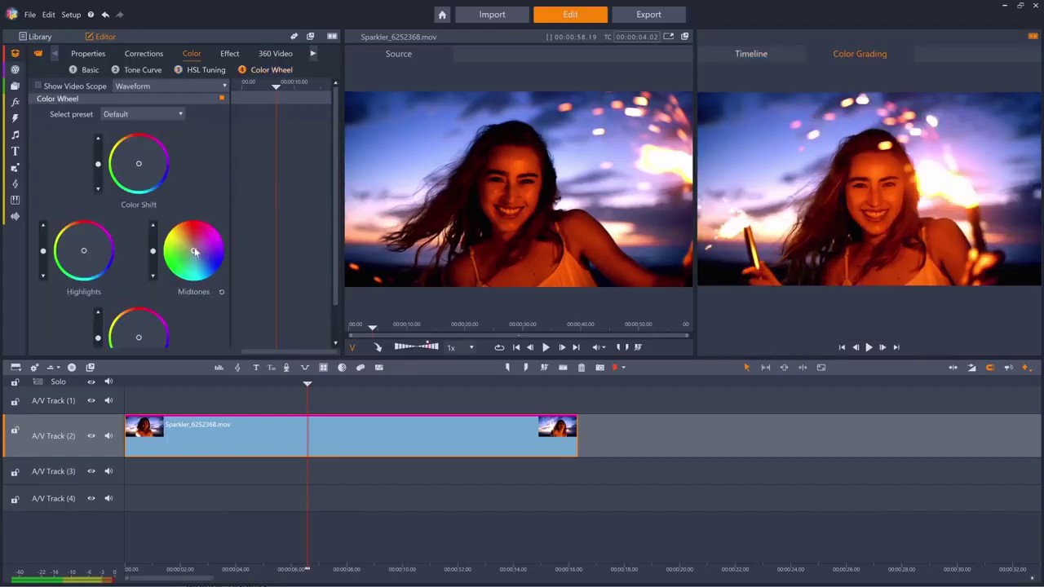
click(75, 243)
click(339, 328)
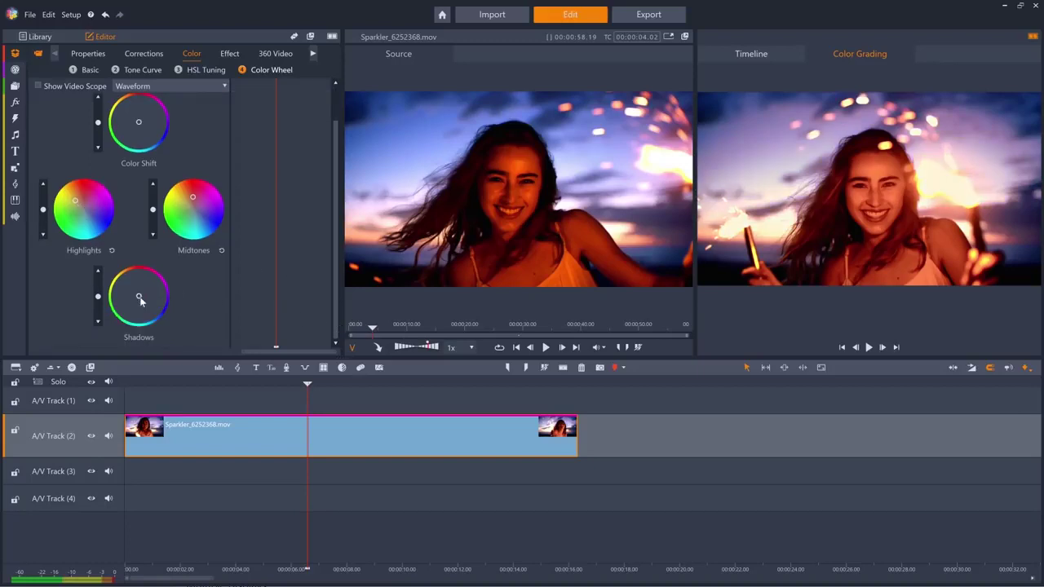
drag(139, 297, 152, 308)
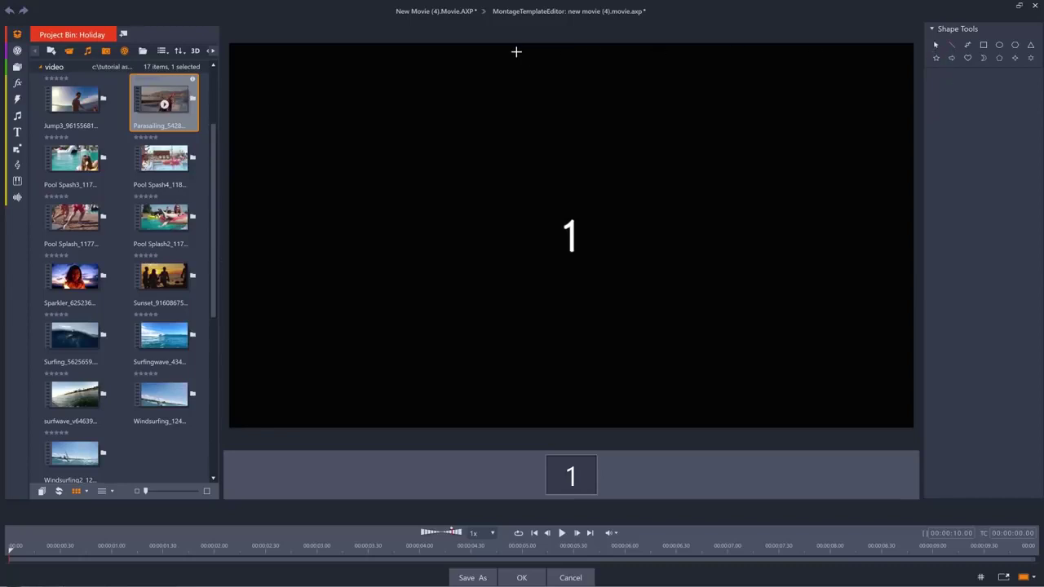
- Draw a diagonal dividing line, then a lower-right ellipse stretched into a circle
drag(516, 52, 367, 423)
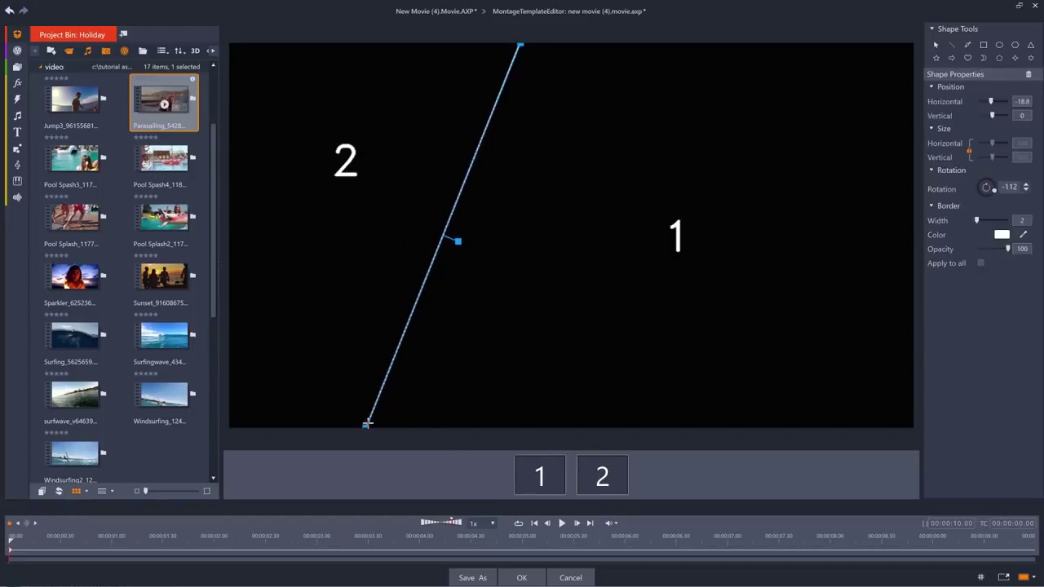
click(1000, 46)
drag(753, 278, 898, 444)
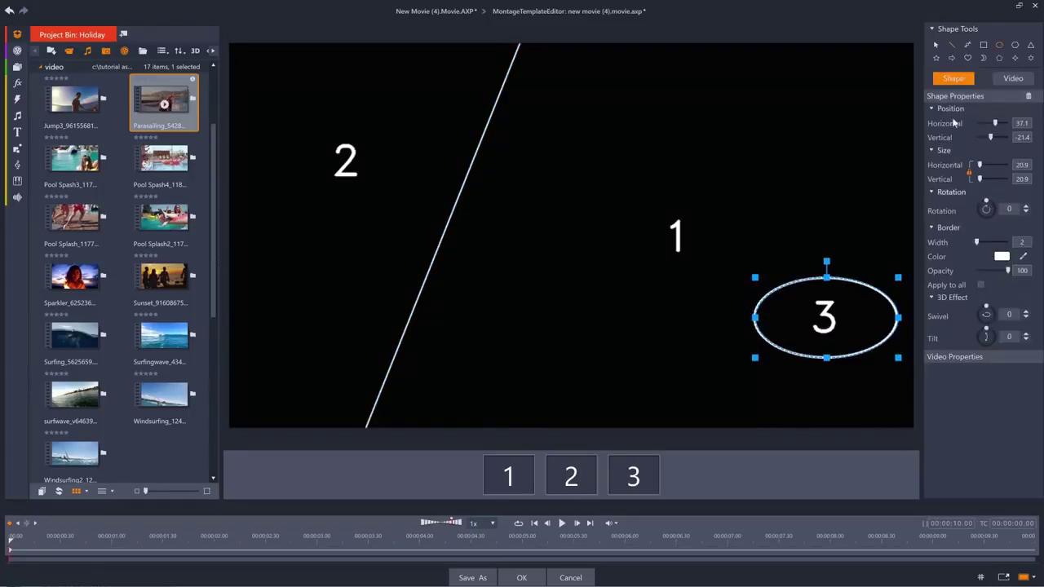
click(936, 45)
drag(827, 357, 826, 417)
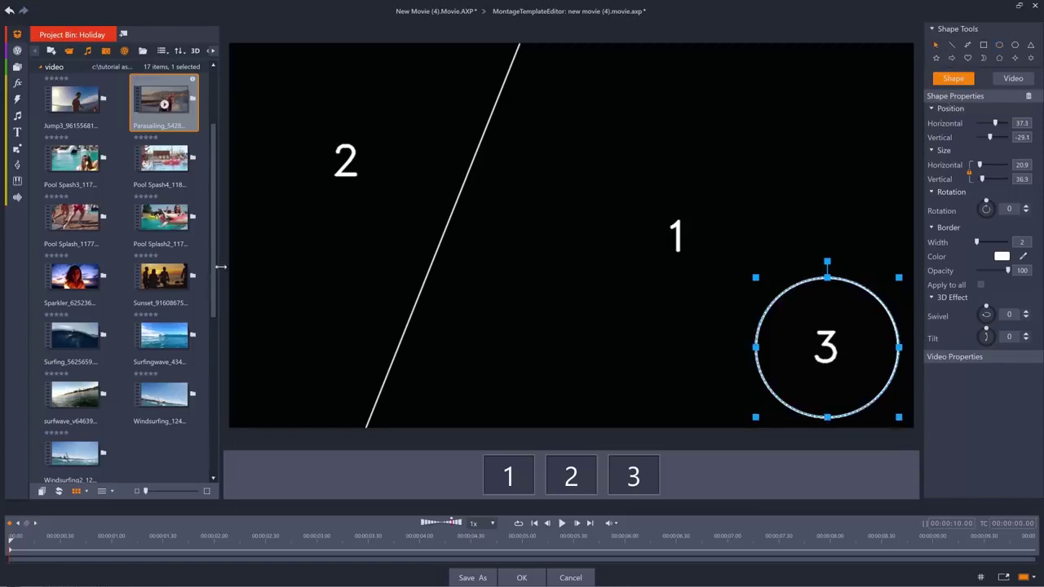
drag(214, 273, 214, 374)
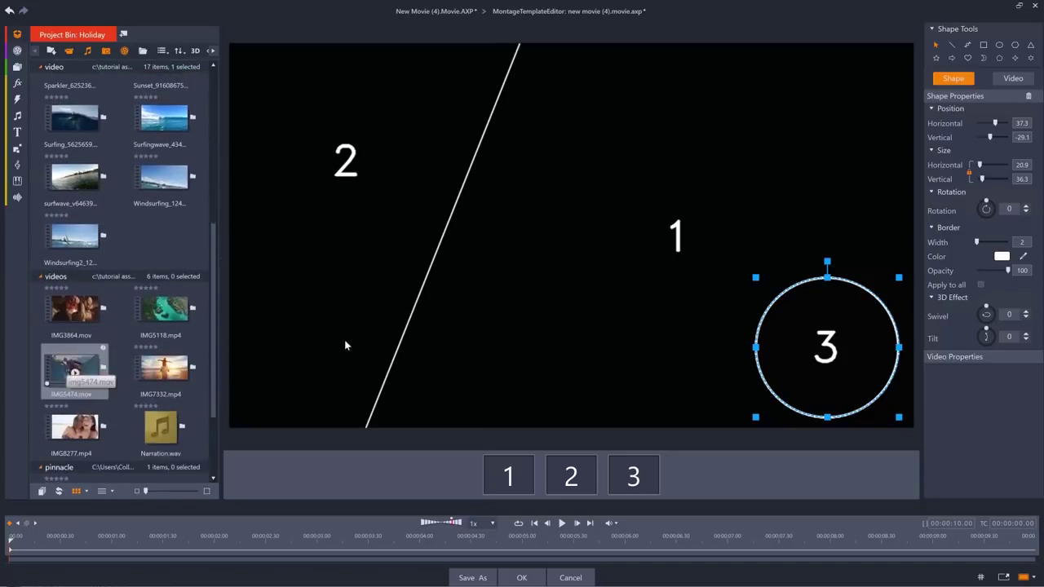
- Drag clips from the Project Bin into the montage regions, including parasailing in the second
drag(344, 346, 334, 334)
scroll(218, 210, up, 3)
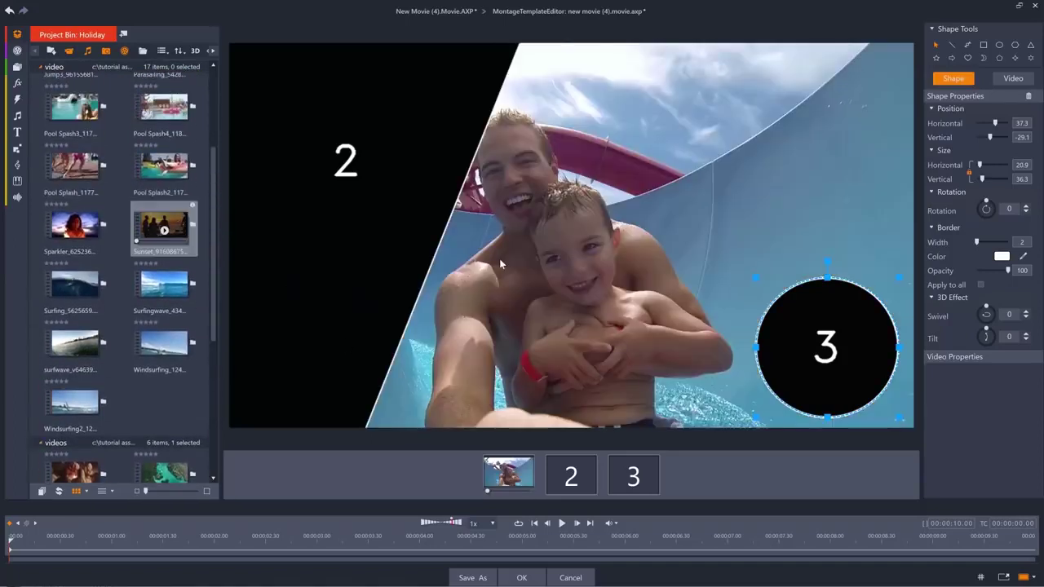
drag(501, 263, 862, 335)
scroll(212, 110, up, 3)
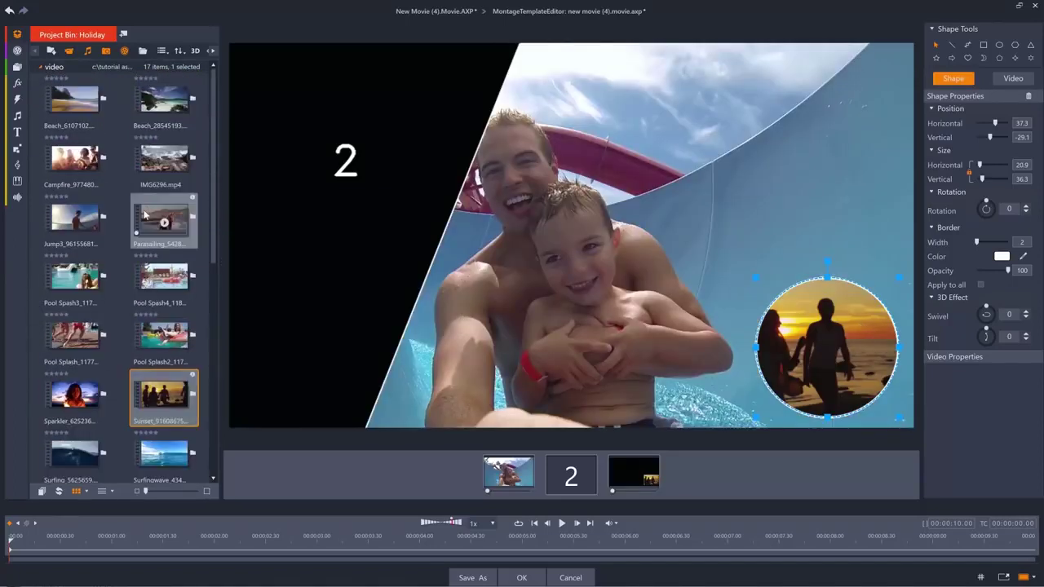
drag(144, 215, 273, 214)
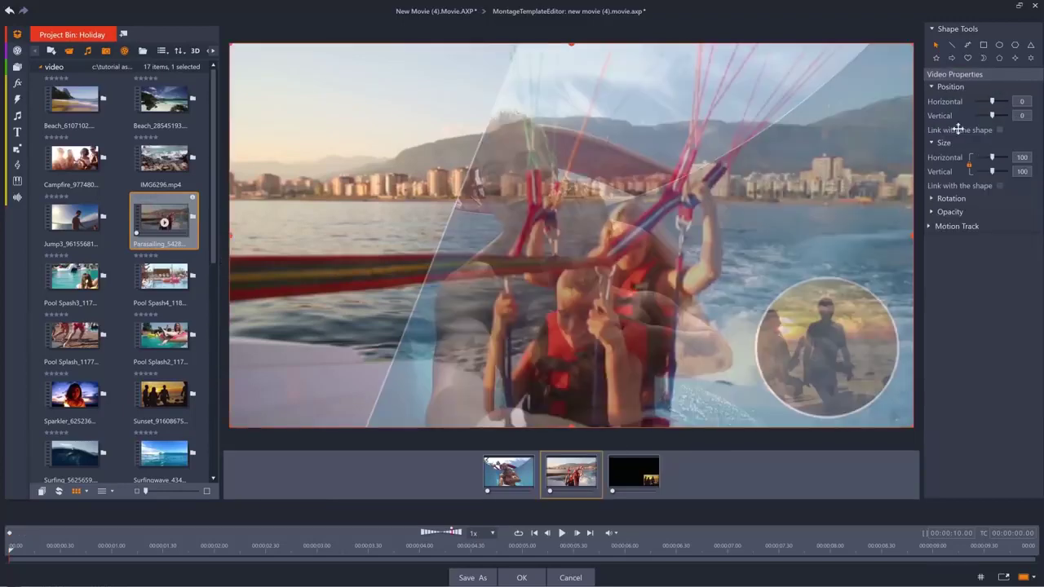
- Move the circle to the top-right corner and rotate the divider to vertical (-90)
click(851, 342)
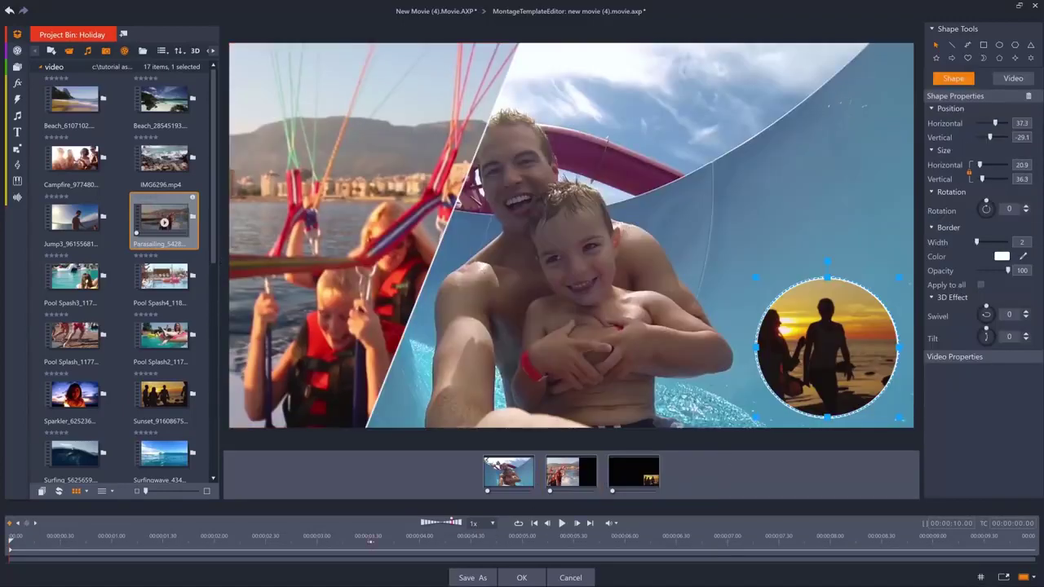
click(369, 539)
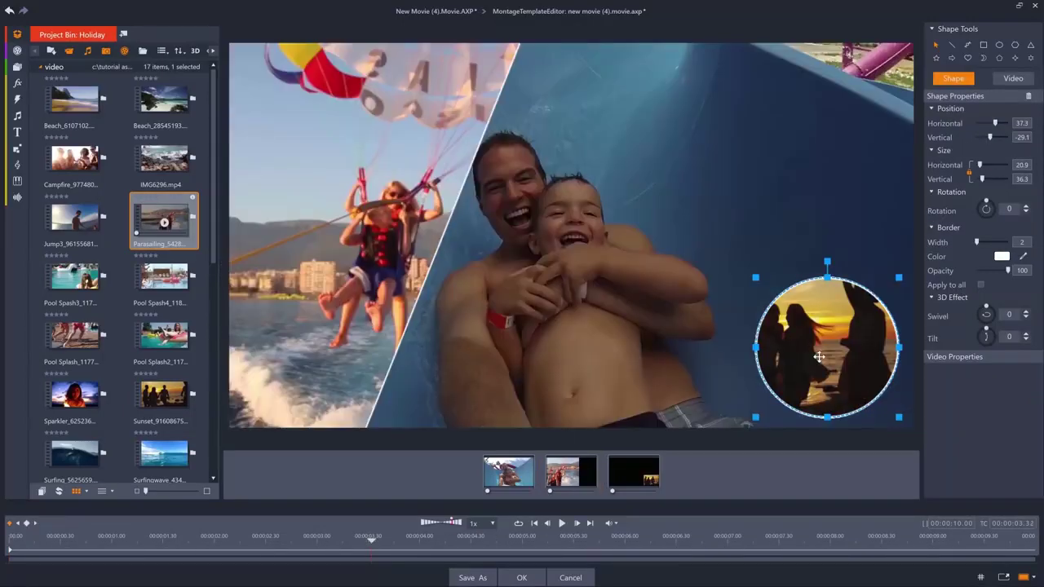
drag(819, 357, 829, 135)
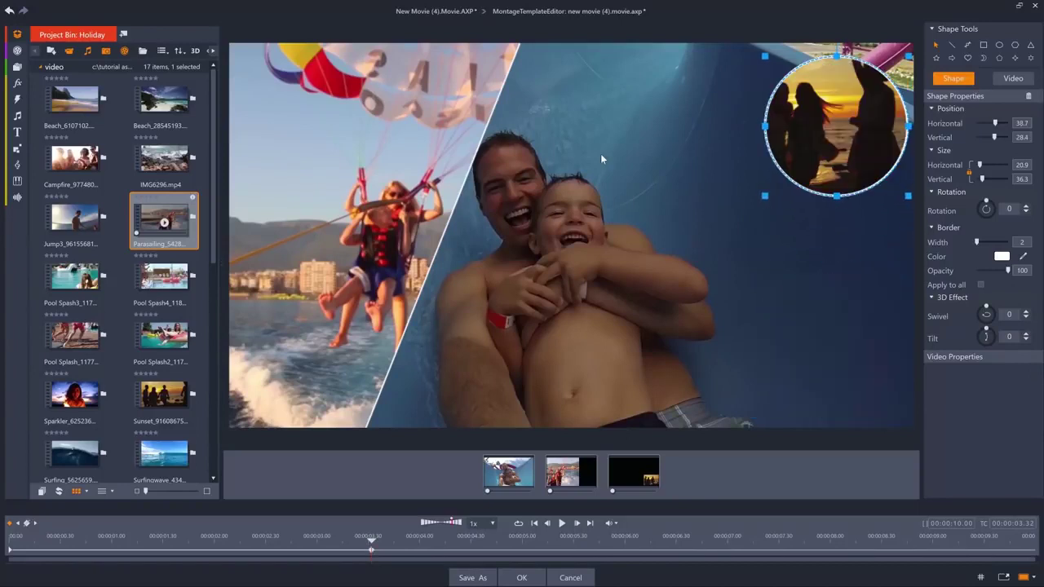
click(457, 206)
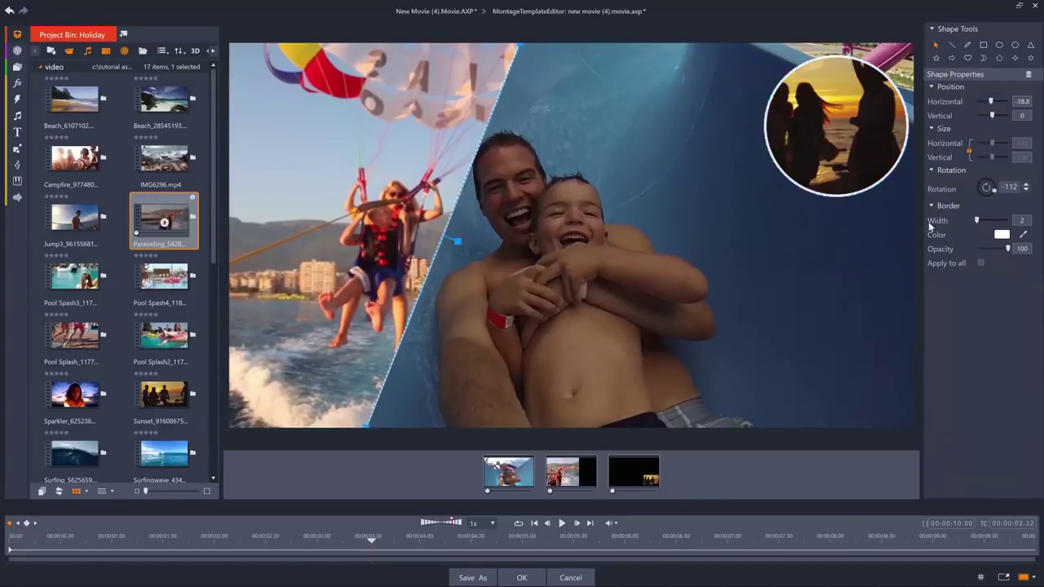
click(995, 188)
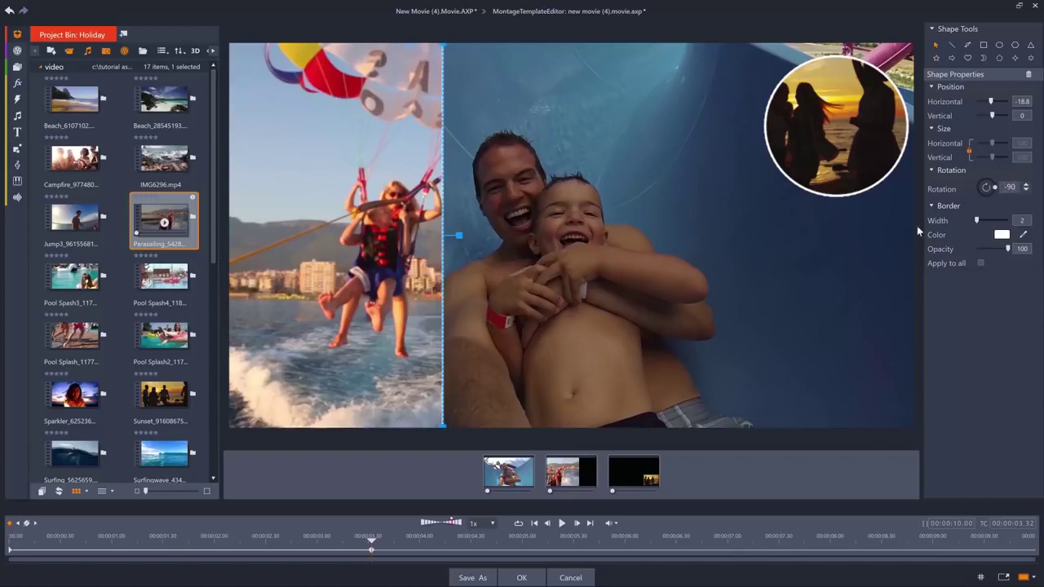
- Set the first region's video horizontal position to 18 and the divider's to -5
click(509, 470)
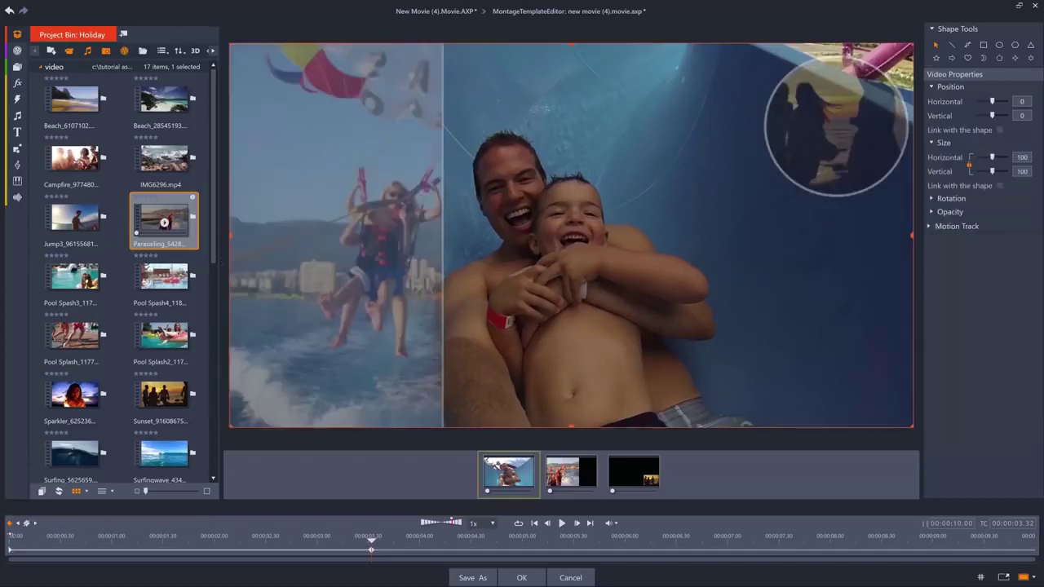
click(1021, 101)
text(18)
key(Return)
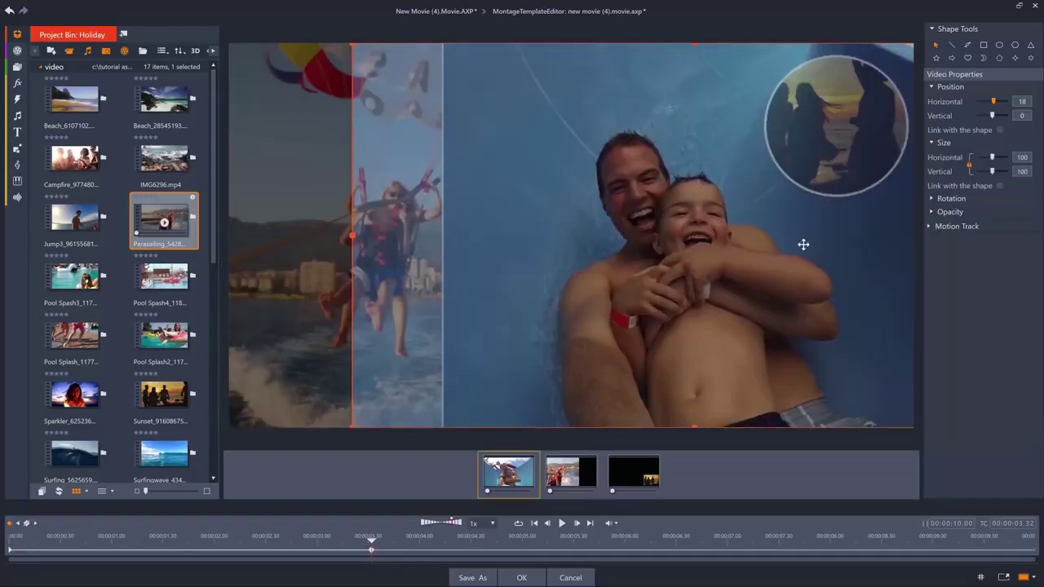
click(435, 482)
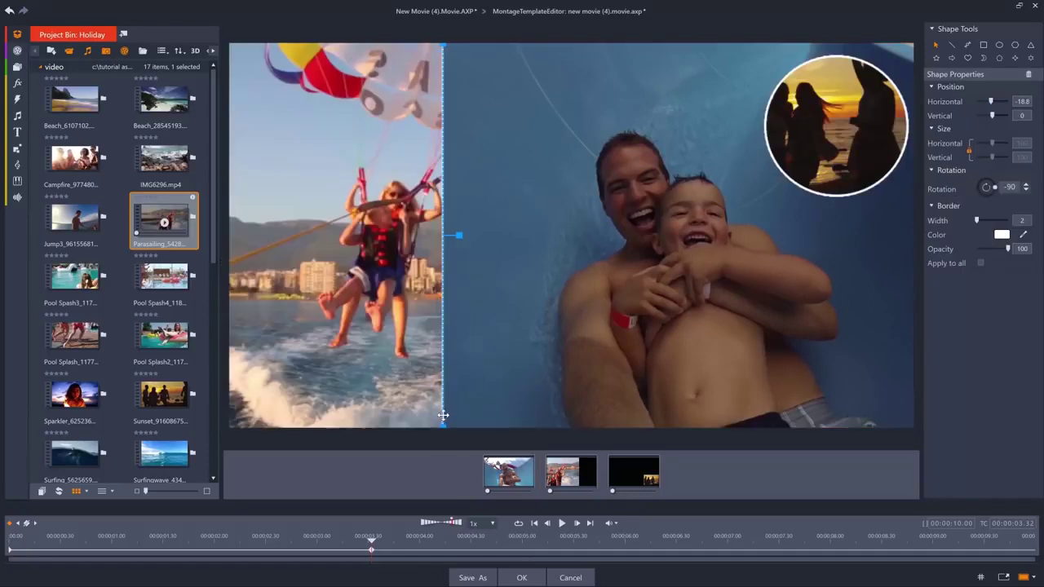
click(1021, 101)
text(-5)
key(Return)
- Preview the finished montage from its beginning
click(534, 523)
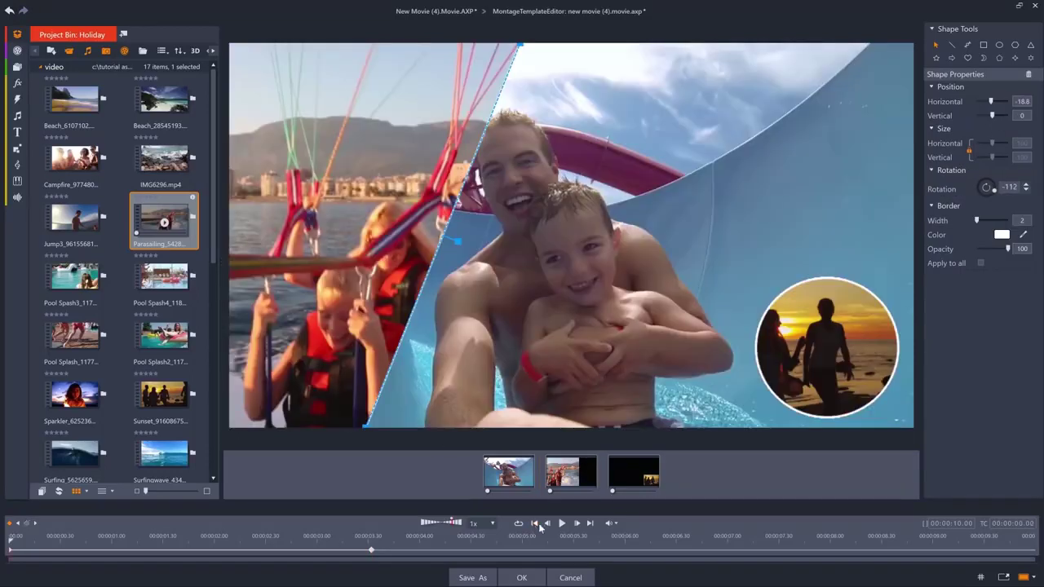
click(561, 523)
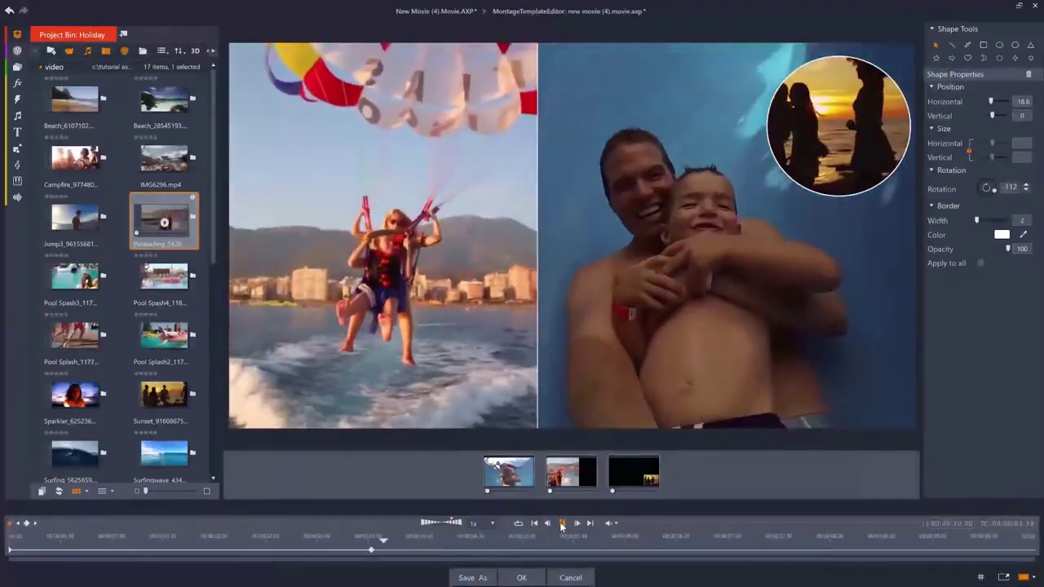
click(561, 524)
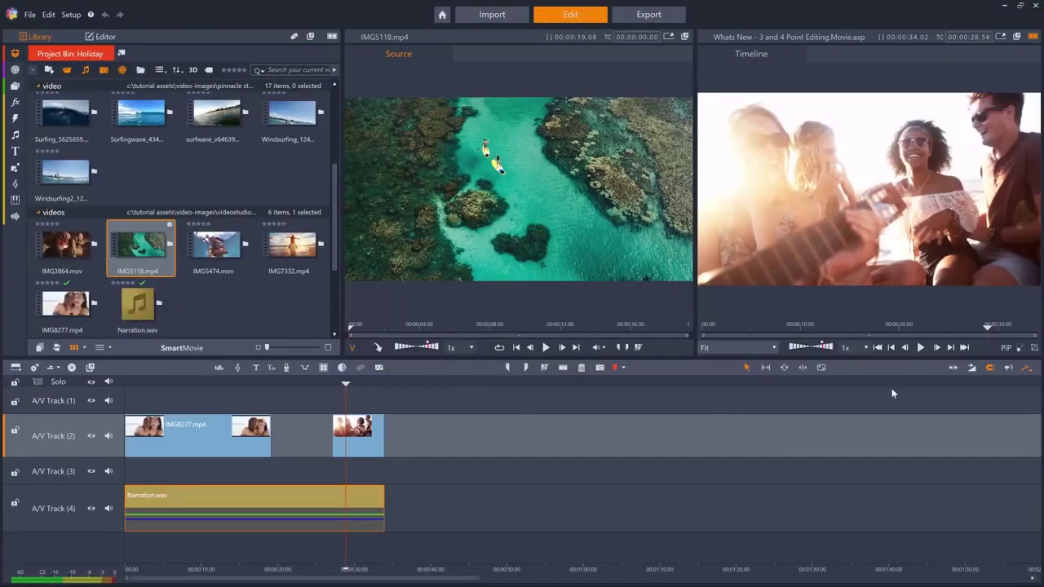
- Switch the timeline to a different editing mode from the top-right tool dropdown
click(1026, 369)
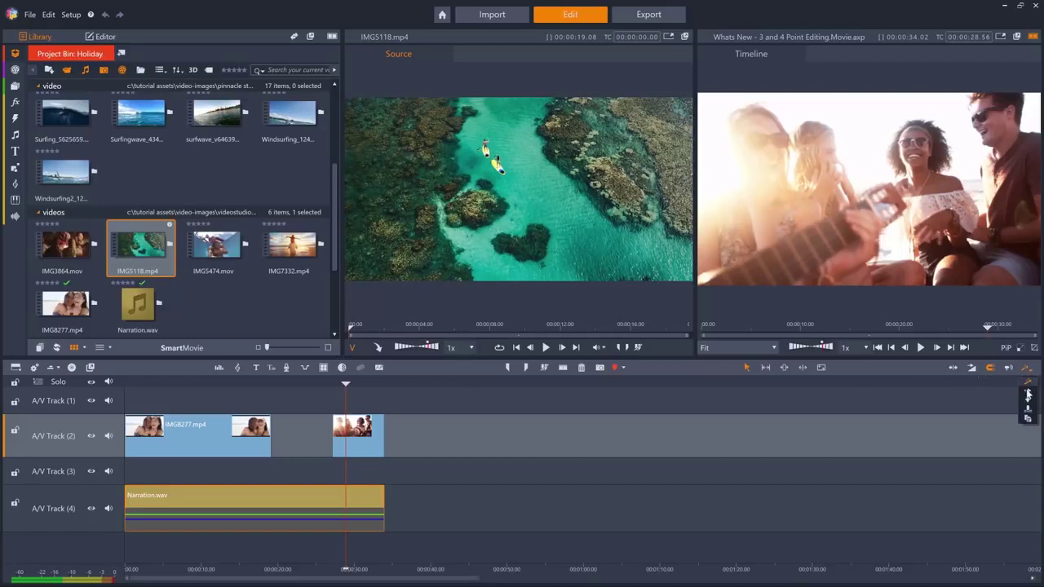
click(1029, 411)
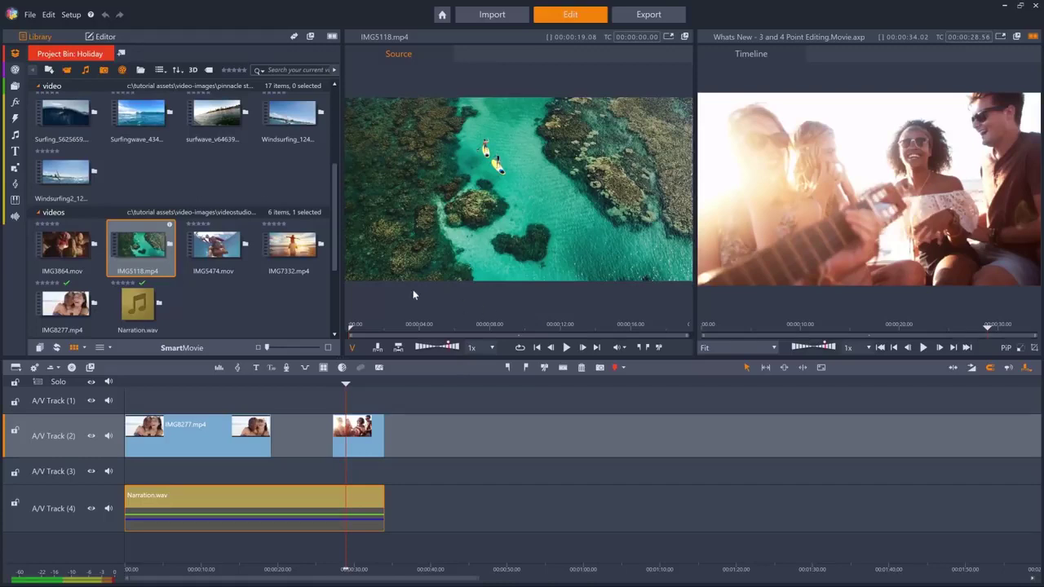
- Load IMG7332.mp4 as source and mark In and Out at the A/V Track 2 gap
click(307, 249)
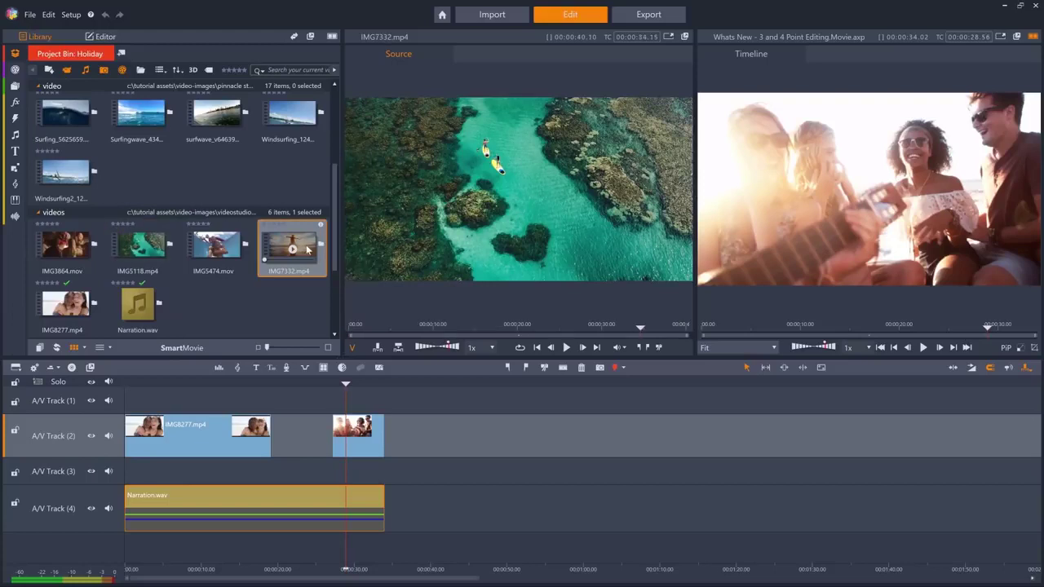
click(267, 385)
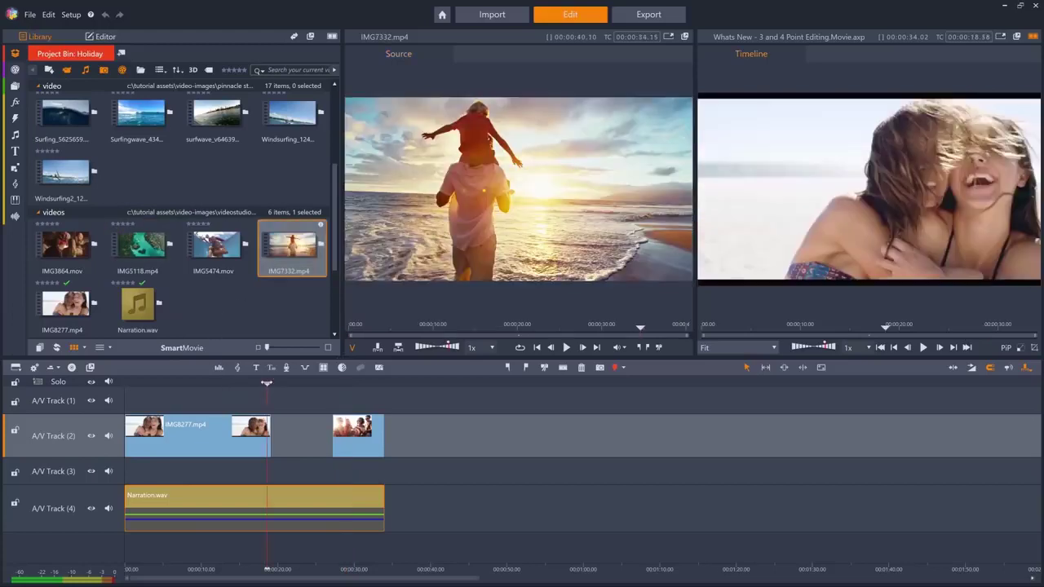
click(507, 369)
click(336, 383)
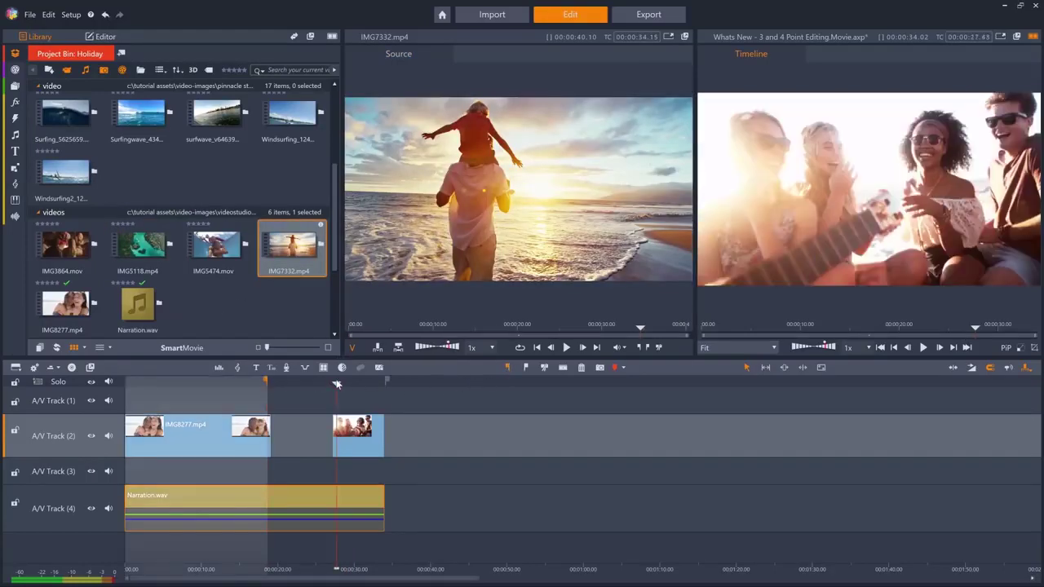
click(528, 369)
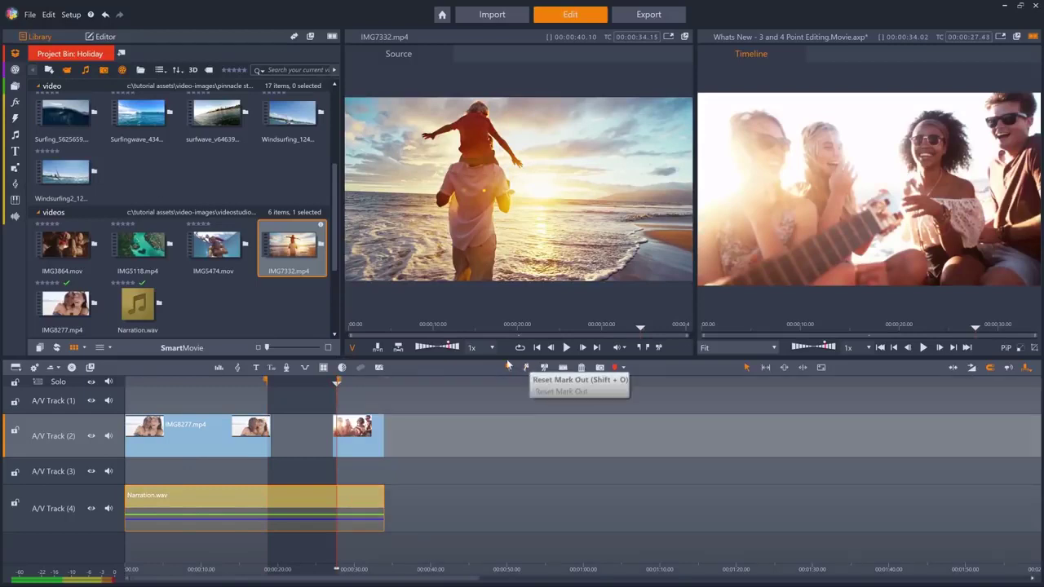
- Set a source Mark In on IMG7332.mp4, Insert it into the gap, then delete it
click(390, 328)
drag(390, 328, 456, 328)
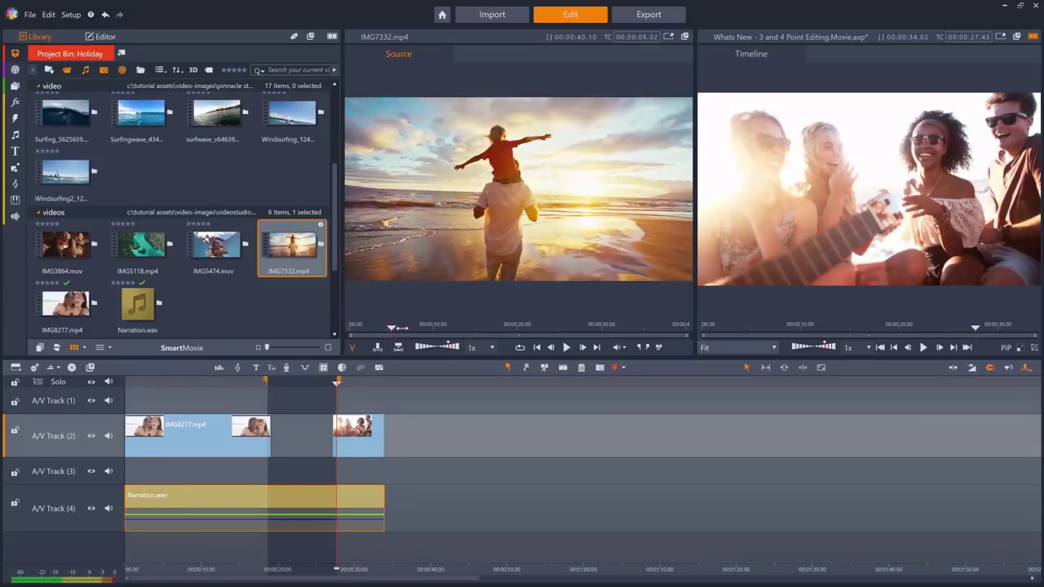
click(640, 348)
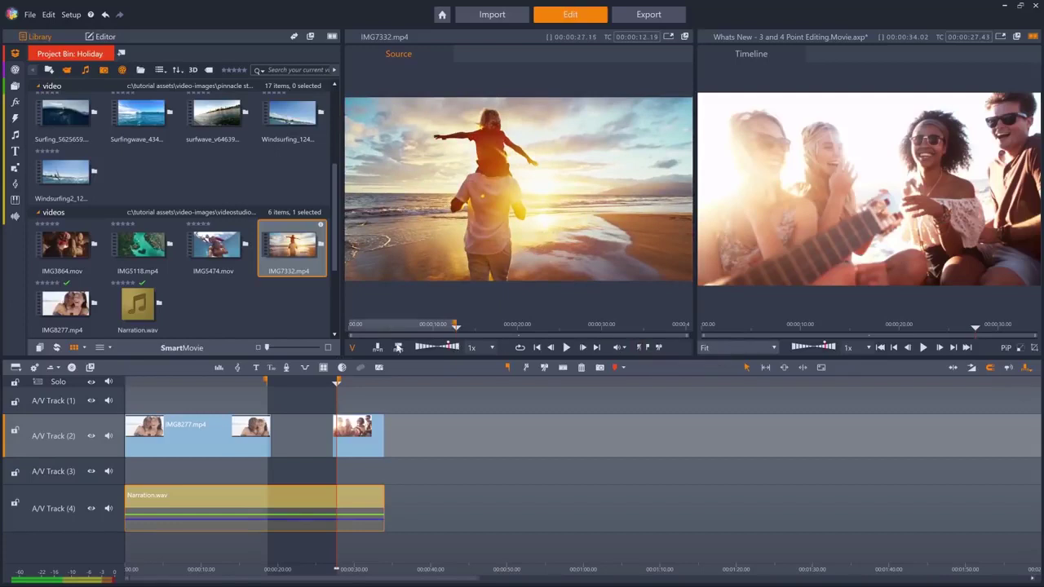
click(381, 347)
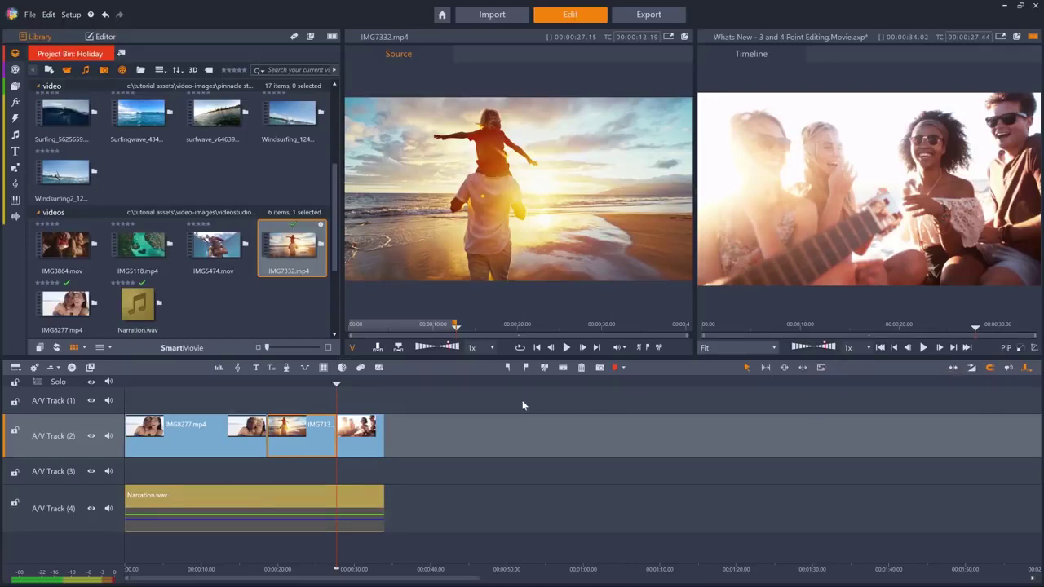
key(Delete)
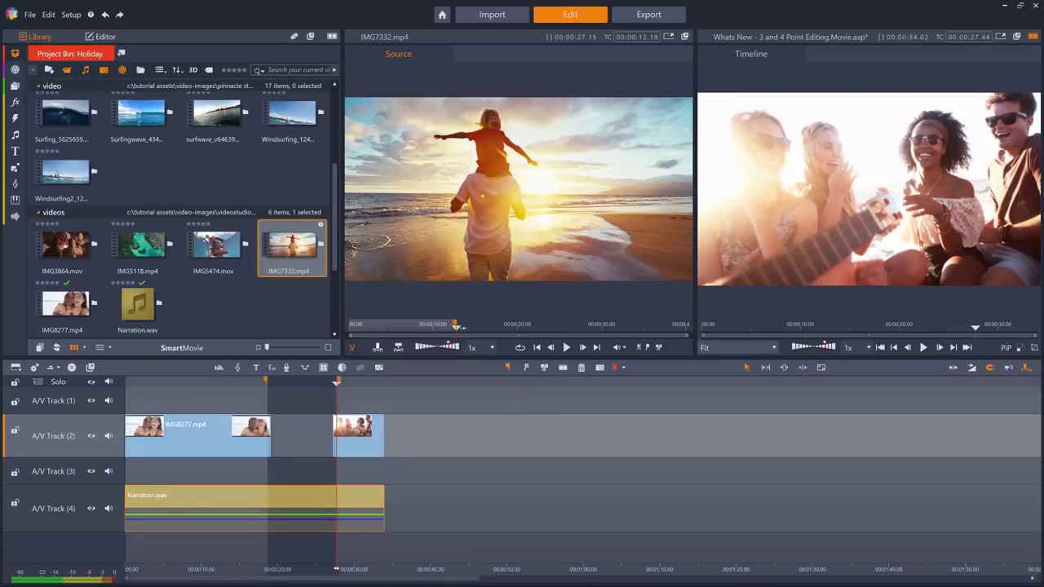
- Mark the source Out near 28 seconds and Fit to Duration into the marked gap
drag(457, 327, 592, 335)
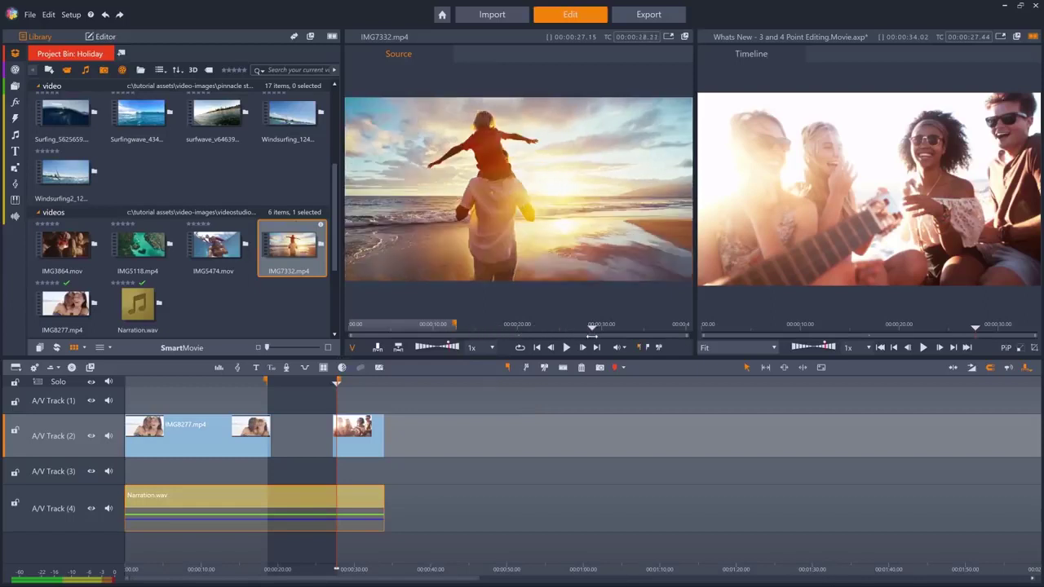
click(649, 348)
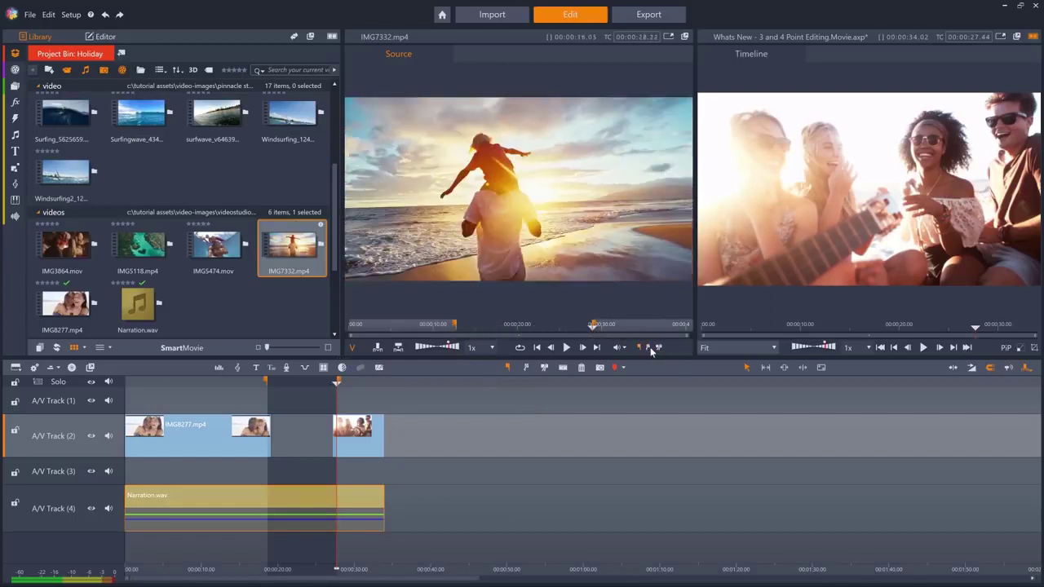
click(399, 349)
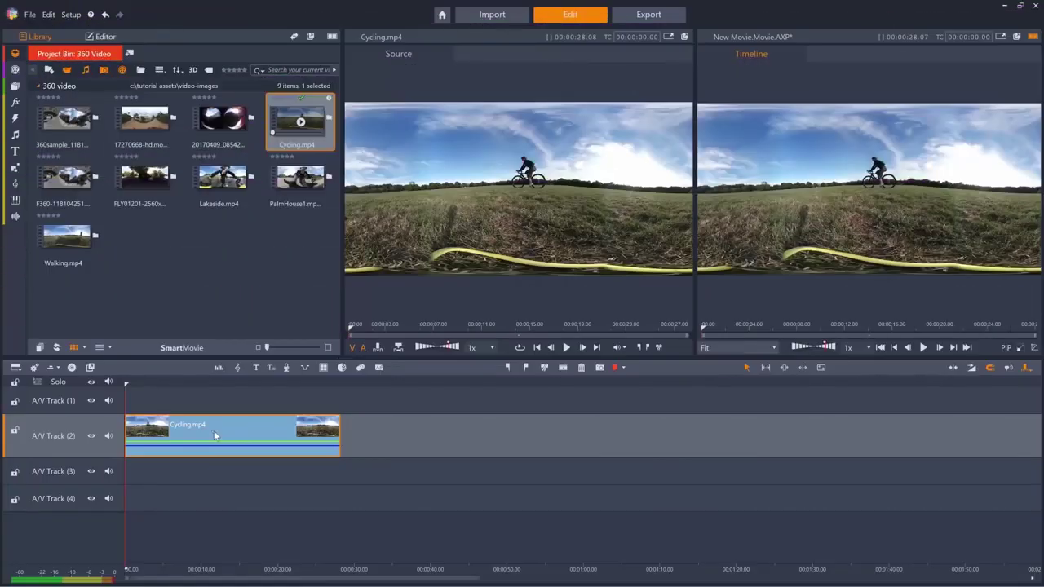
- Bring up the 360 Video conversion options for Cycling.mp4 from its context menu
right_click(216, 436)
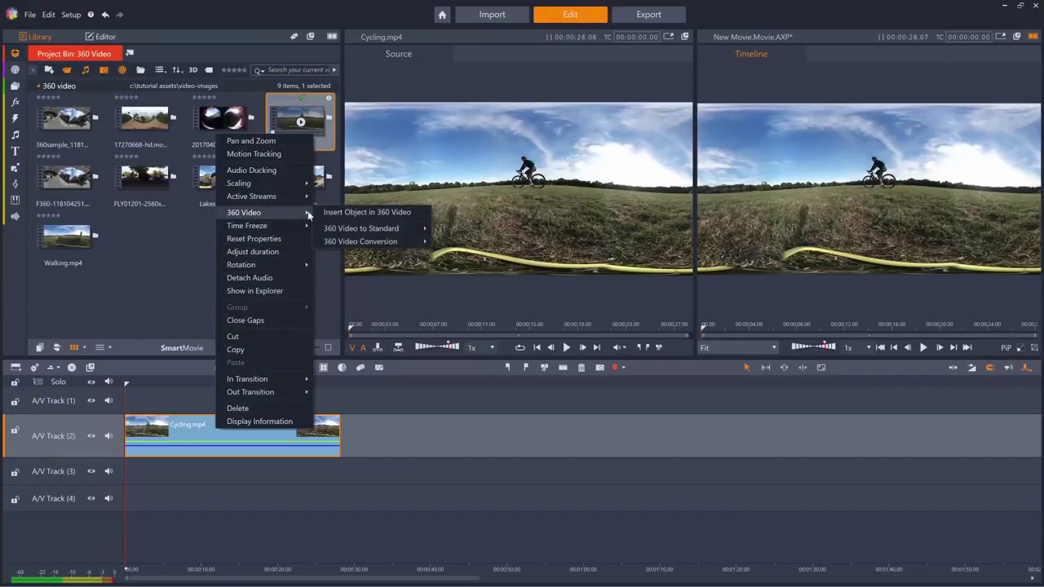
mouse_move(243, 212)
mouse_move(361, 242)
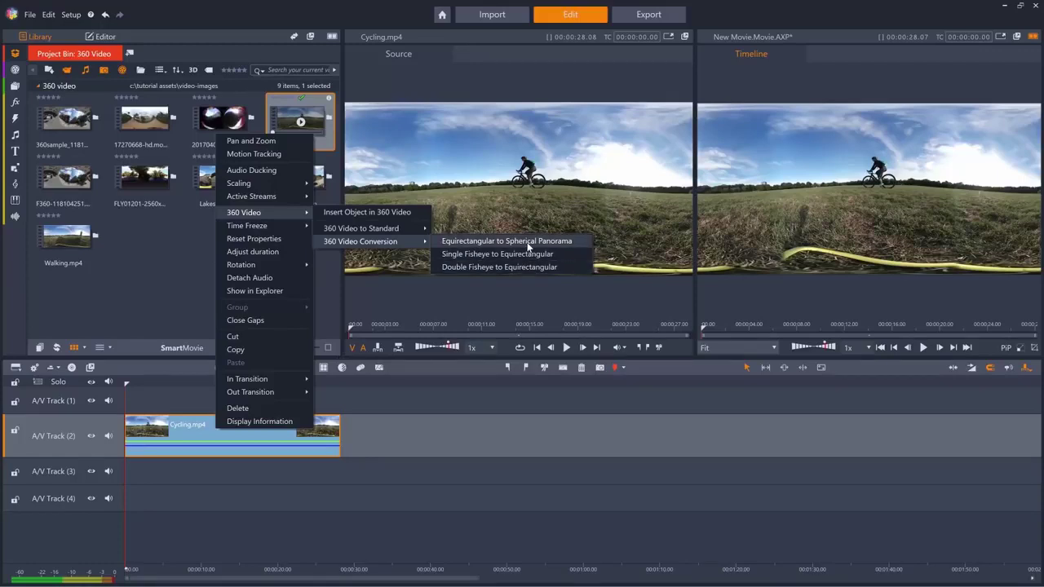
- Turn the Cycling clip into a tiny planet, raising the amount from 180 into a rabbit-hole look
click(527, 243)
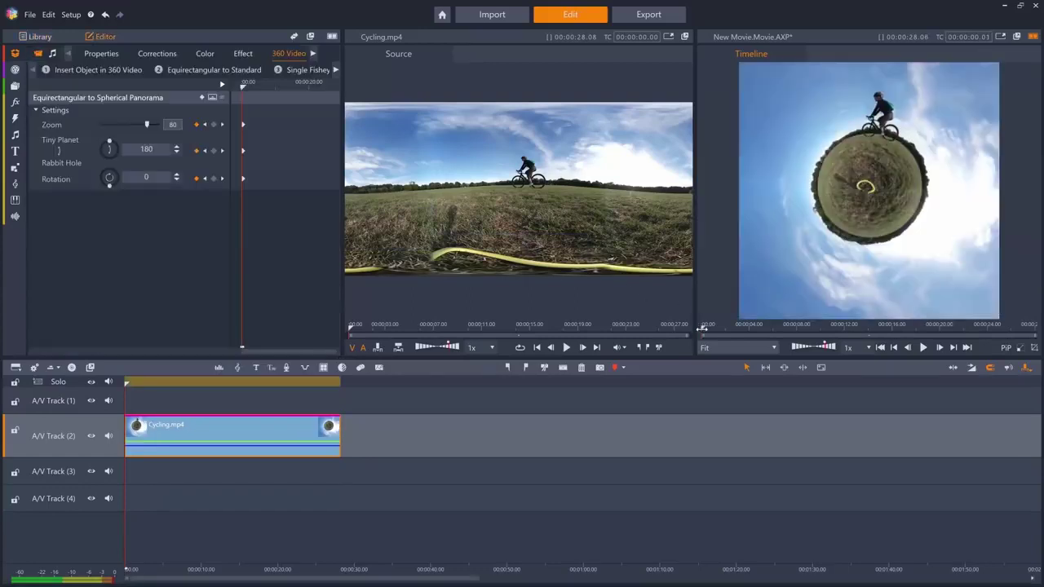
drag(701, 327, 854, 329)
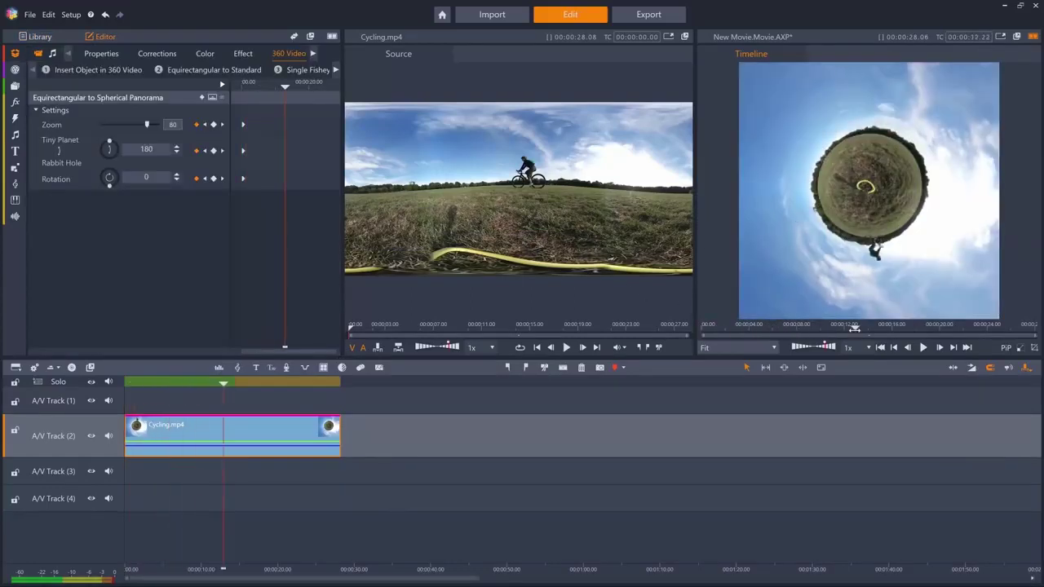
key(Home)
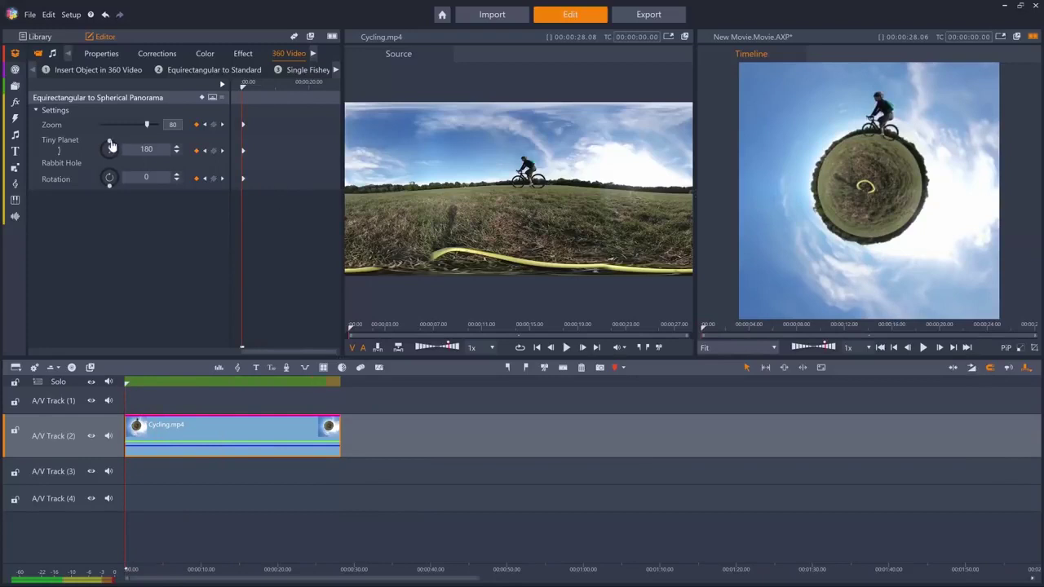
drag(111, 145, 112, 164)
click(140, 382)
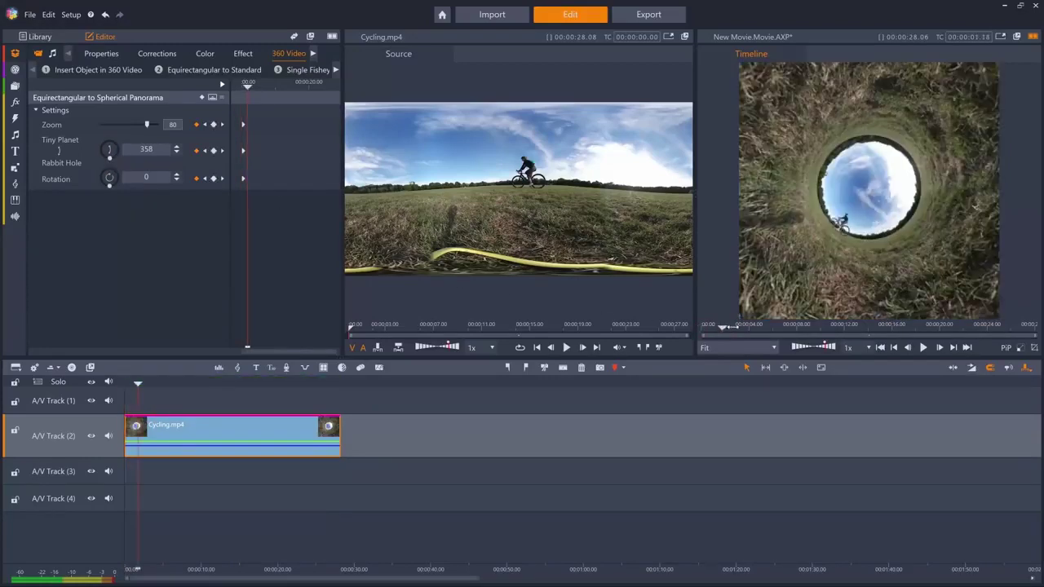
- Keyframe zoom 86 at the start, then zoom 77 and a rotation at about 12 seconds, and preview the animation
key(Home)
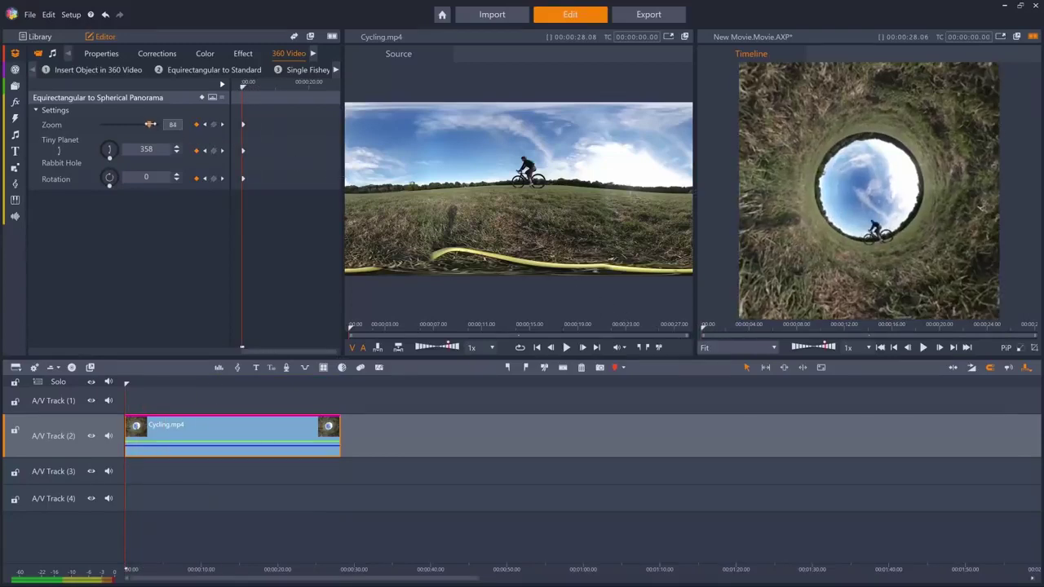
drag(146, 124, 150, 124)
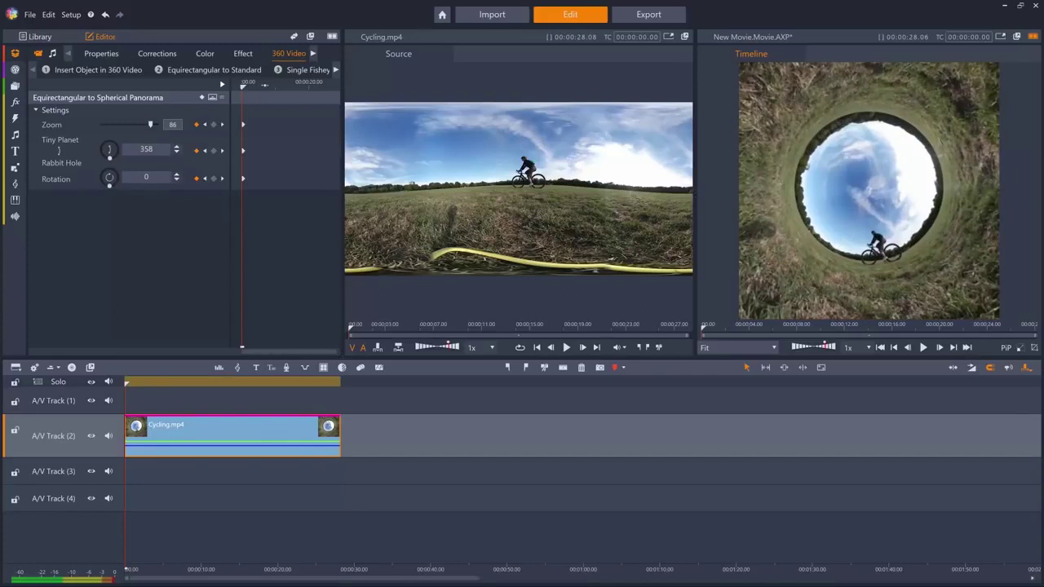
click(284, 85)
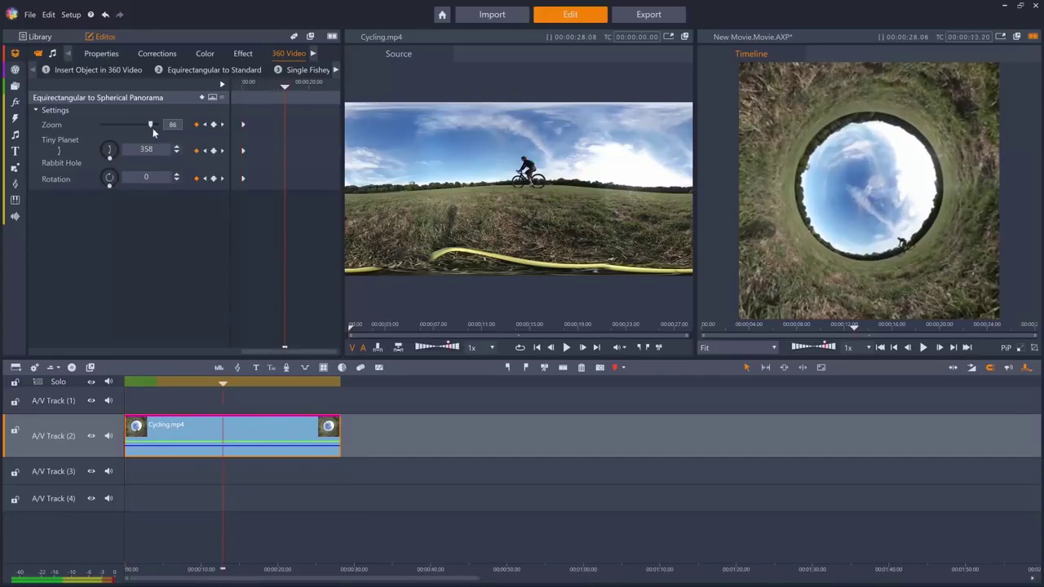
drag(150, 124, 143, 124)
drag(109, 186, 117, 178)
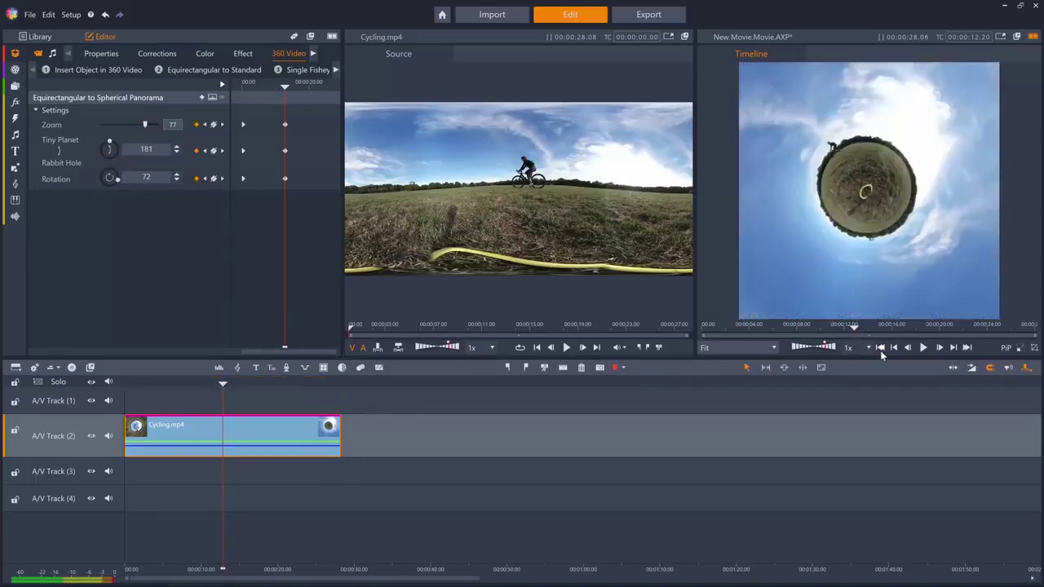
click(880, 347)
drag(743, 326, 871, 328)
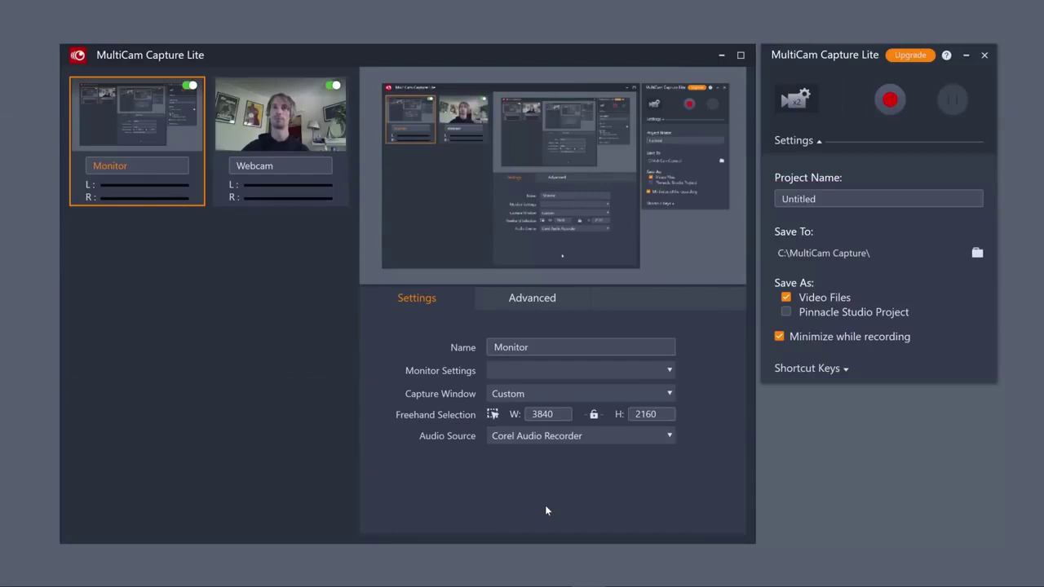
- Capture the full screen plus a 1280x720 webcam with Audient iD14 Input 1/2 audio, saved as a Pinnacle Studio project
click(523, 396)
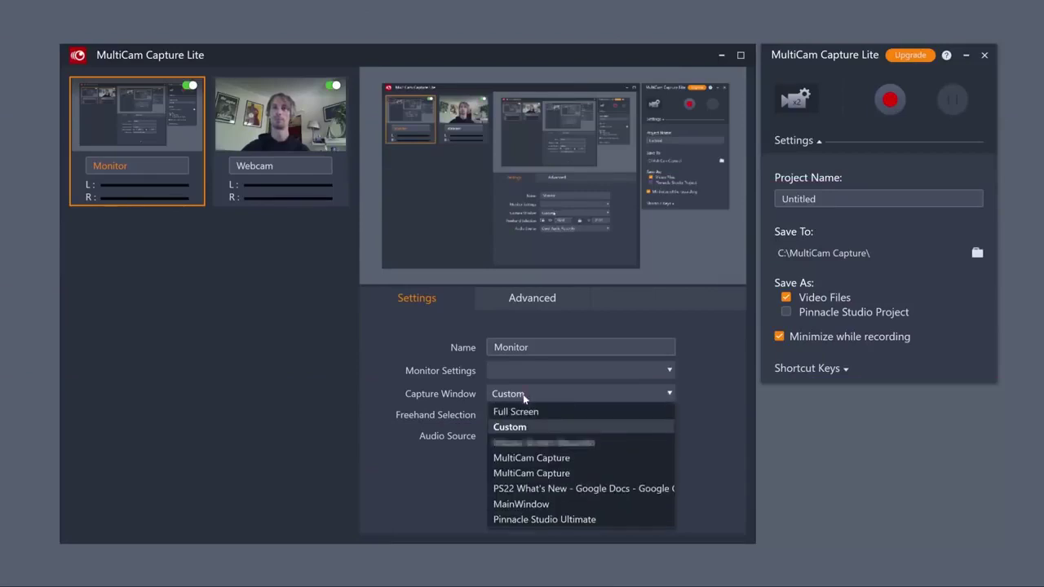
click(522, 411)
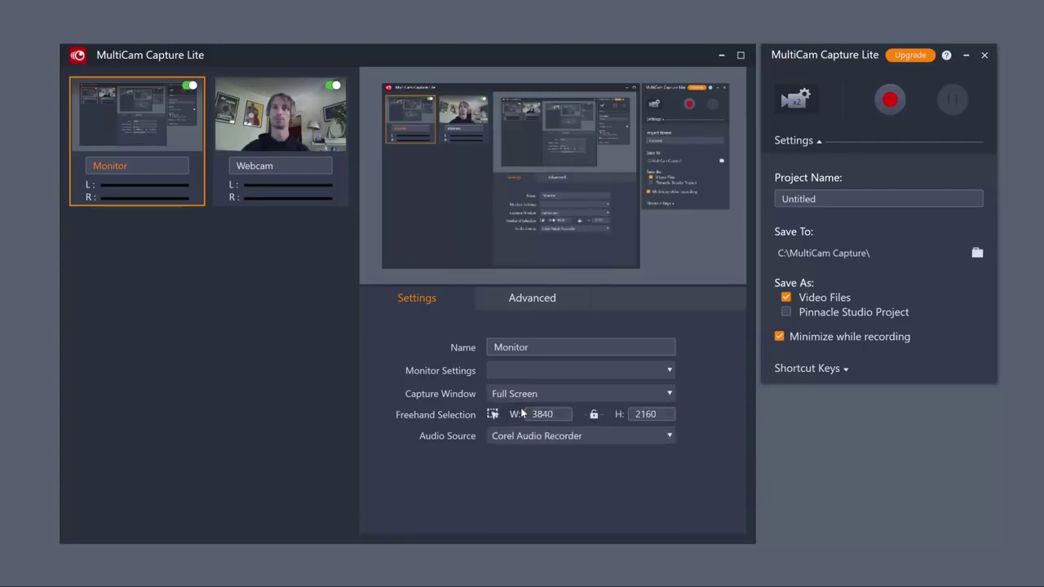
click(287, 130)
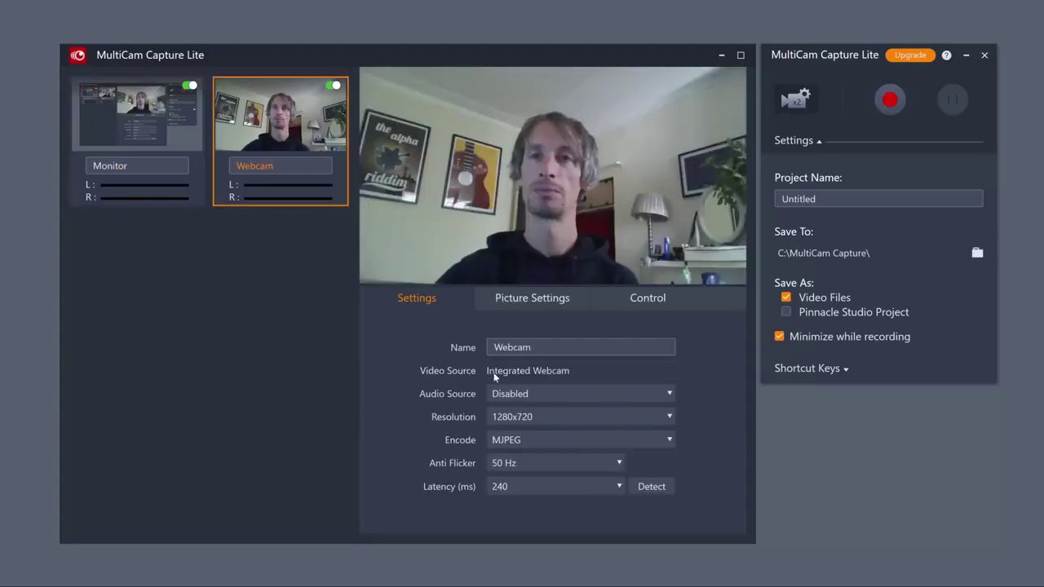
click(549, 419)
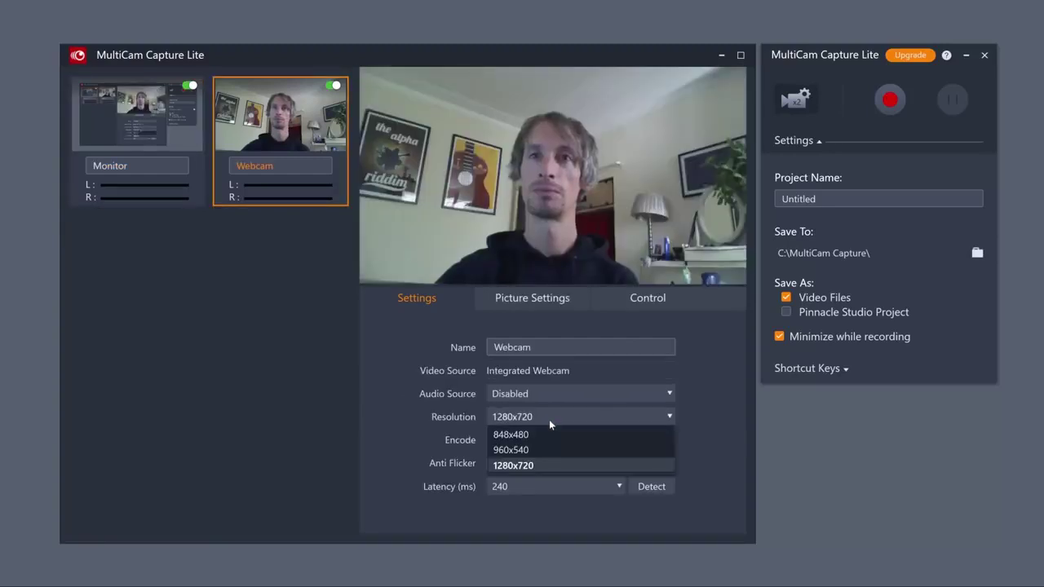
click(549, 419)
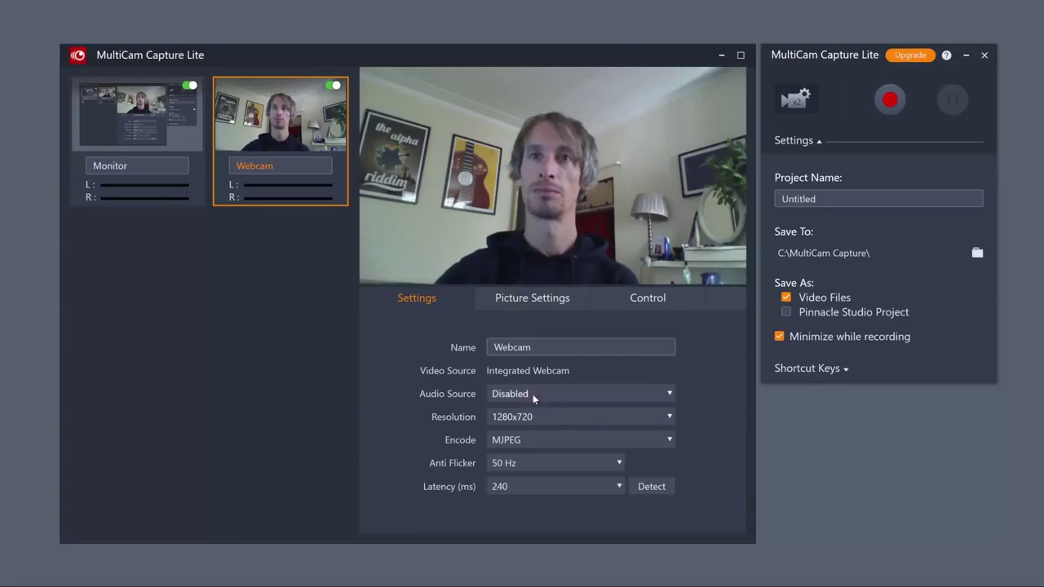
click(533, 394)
click(544, 429)
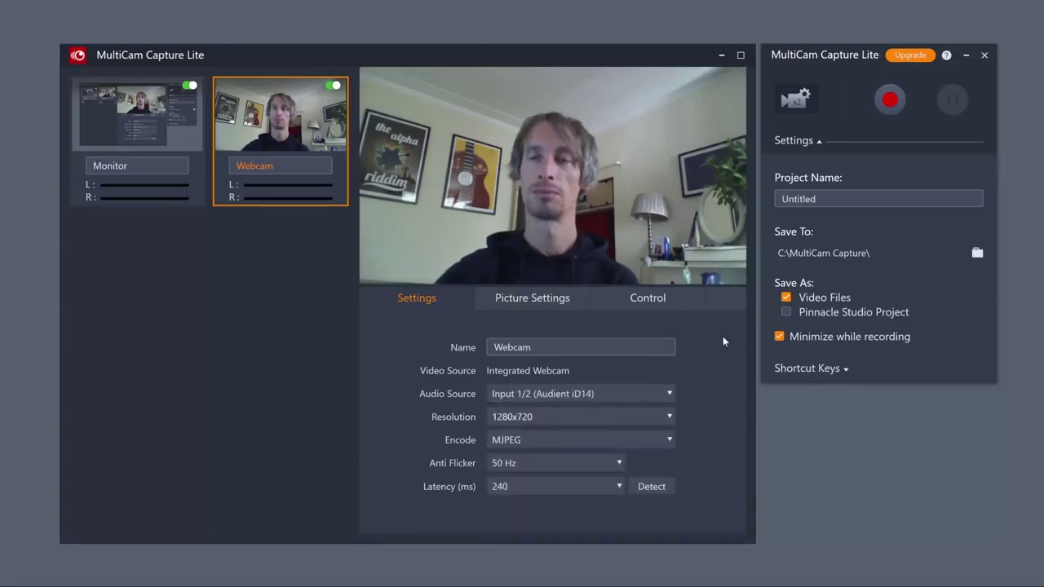
click(785, 312)
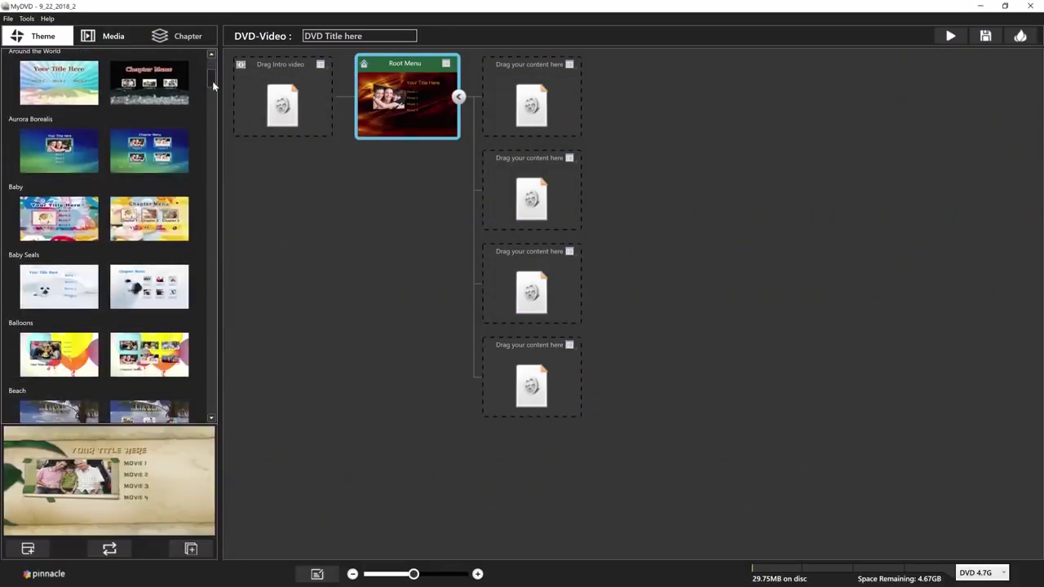
- Apply the Beach theme to the MyDVD root menu after previewing Balloons
click(66, 349)
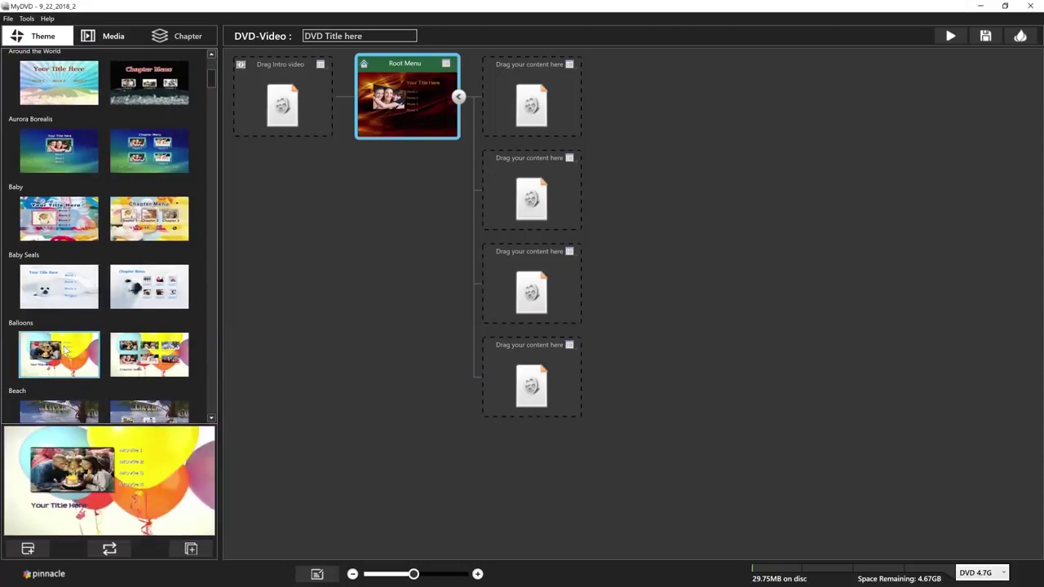
click(68, 413)
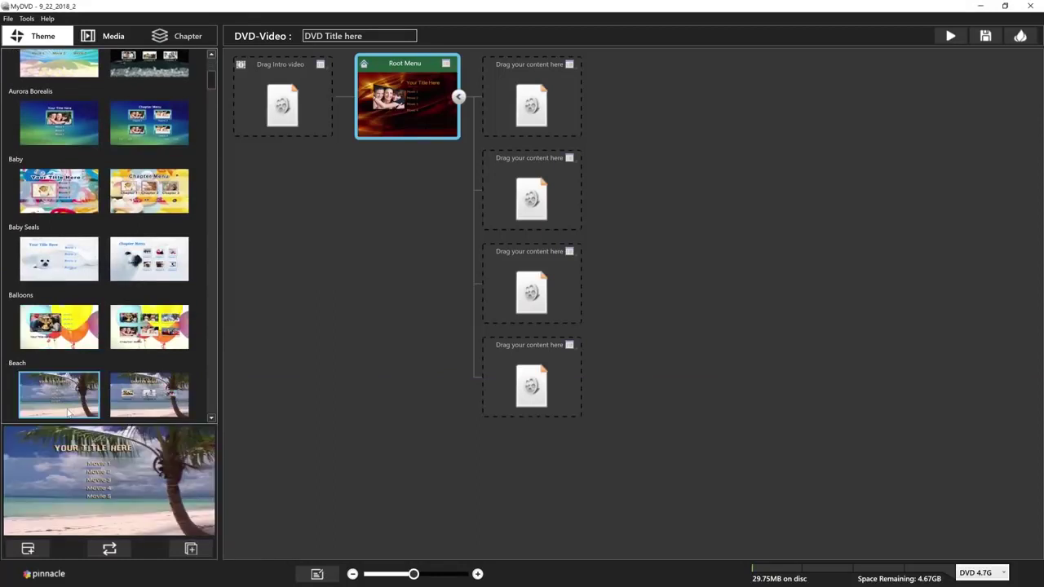
click(33, 551)
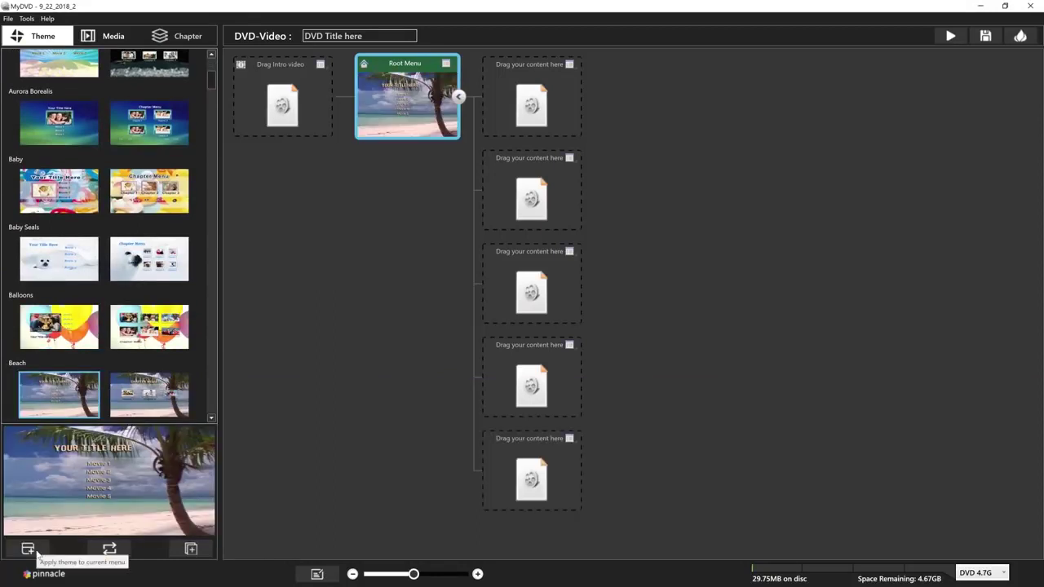
- Fill the three menu slots with IMG8277.mp4, the Campfire clip and the pool video
click(109, 38)
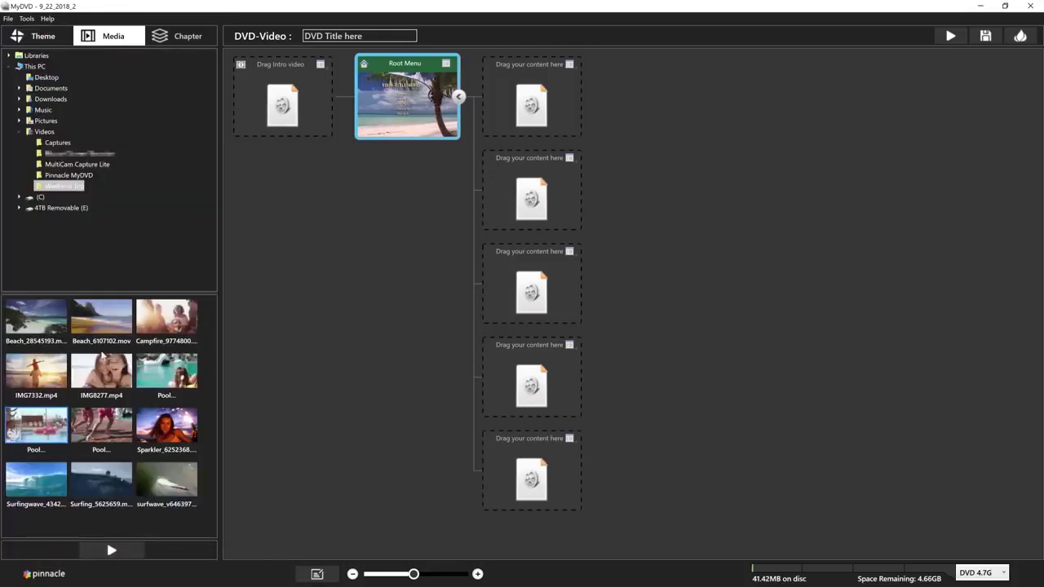
drag(103, 359, 552, 118)
drag(166, 318, 532, 192)
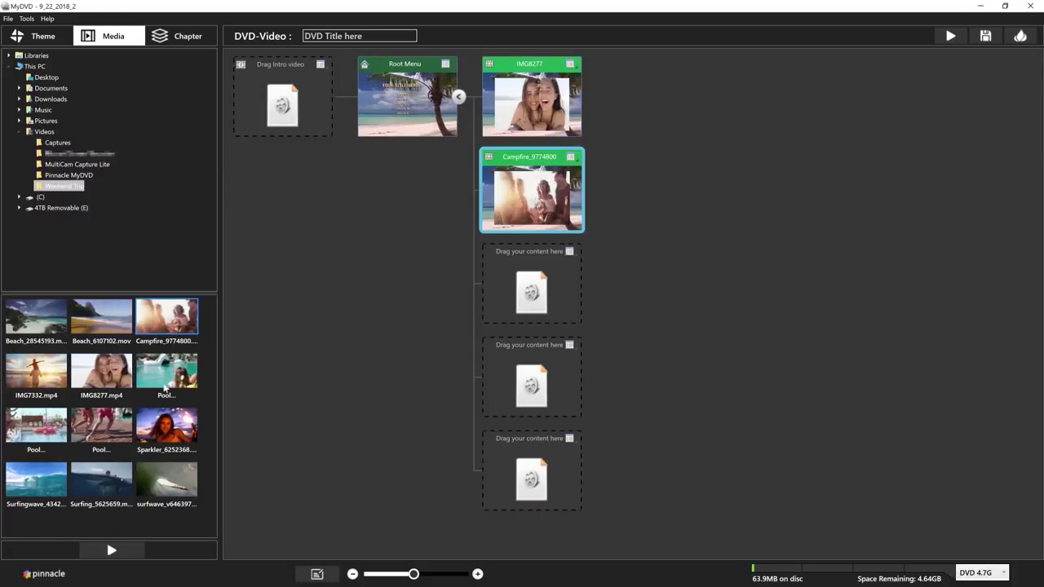
drag(49, 426, 543, 292)
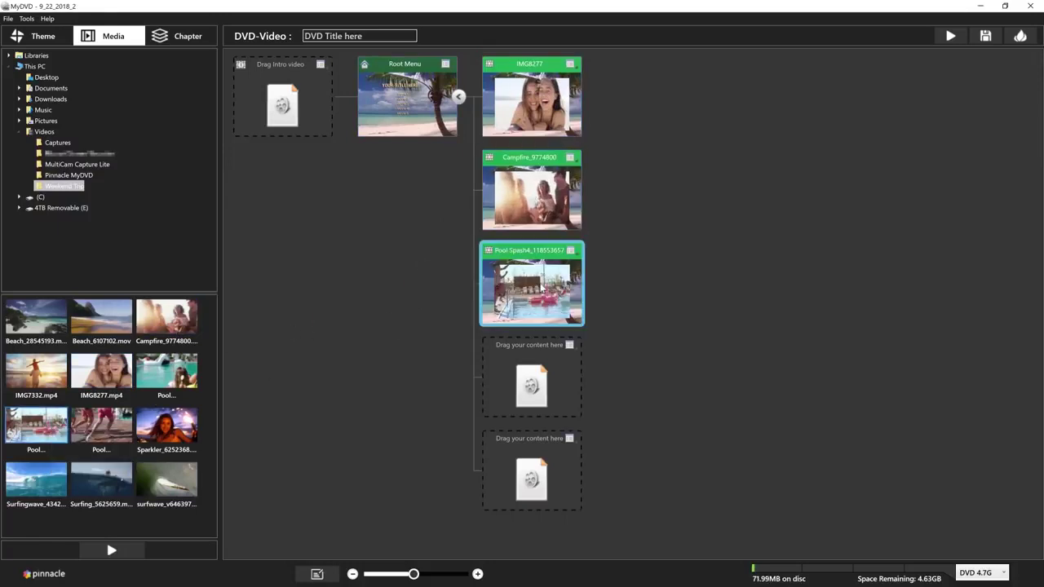
- Caption the entries Sisters, Campfire and Splash!, then preview the Root Menu
click(570, 64)
click(604, 71)
text(Sisters)
key(Return)
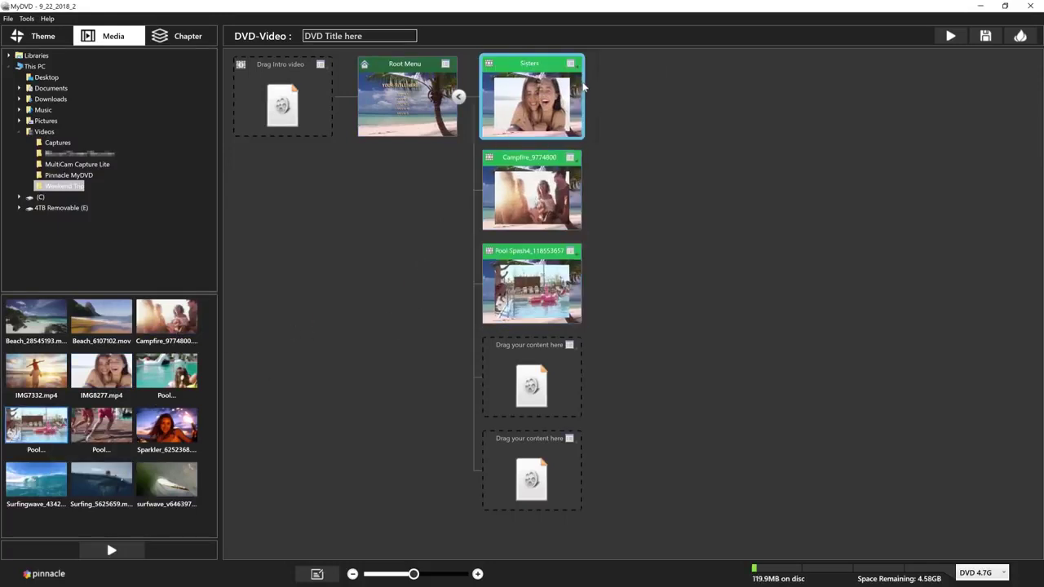
click(570, 157)
click(584, 180)
text(Campfire)
key(Return)
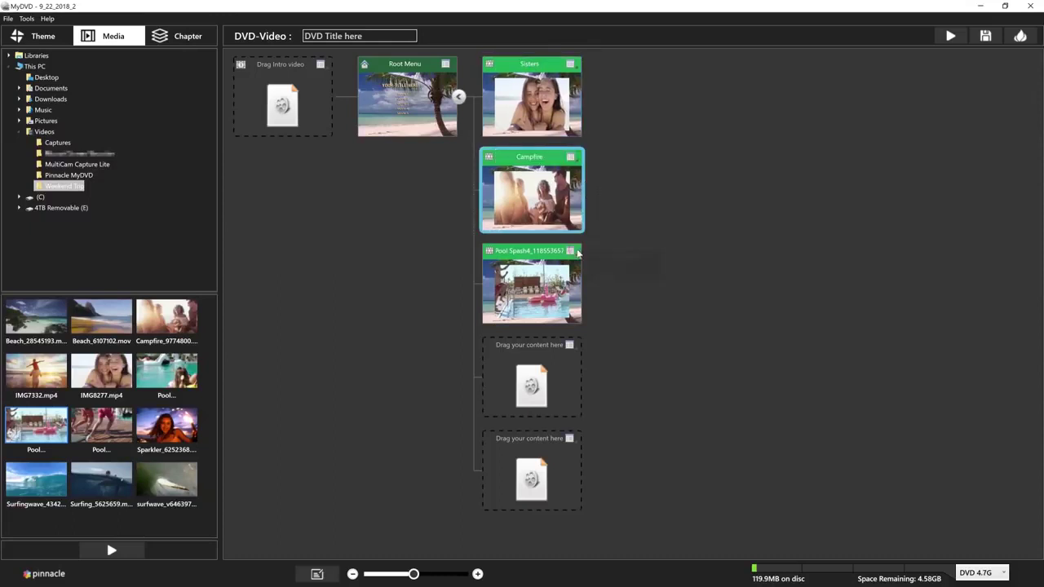
click(584, 265)
text(Splash!)
key(Return)
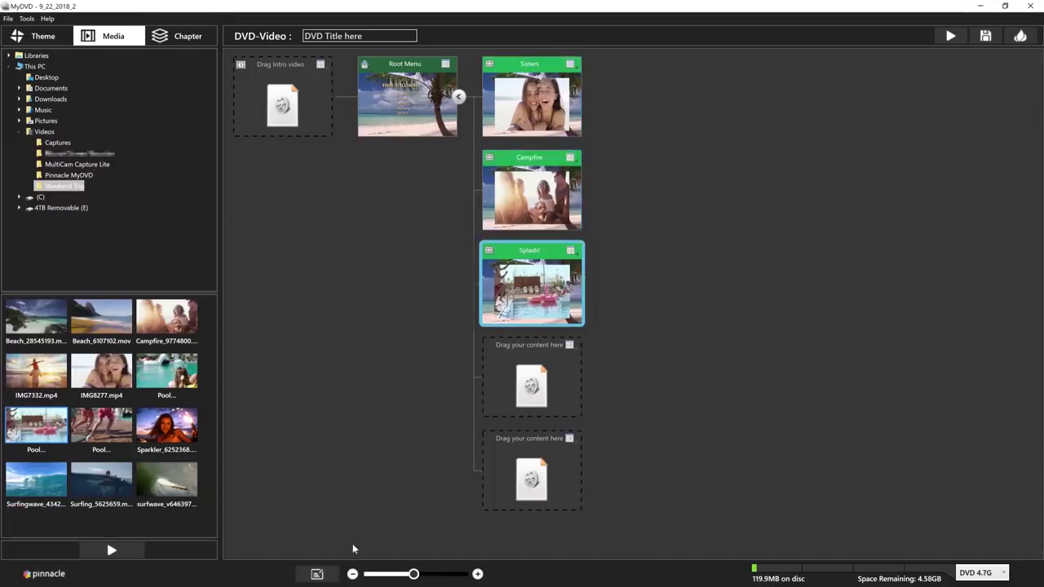
click(320, 574)
- Drag the Root Menu title, then Sisters, Splash! and Campfire, to the centre of the menu
drag(446, 177, 554, 243)
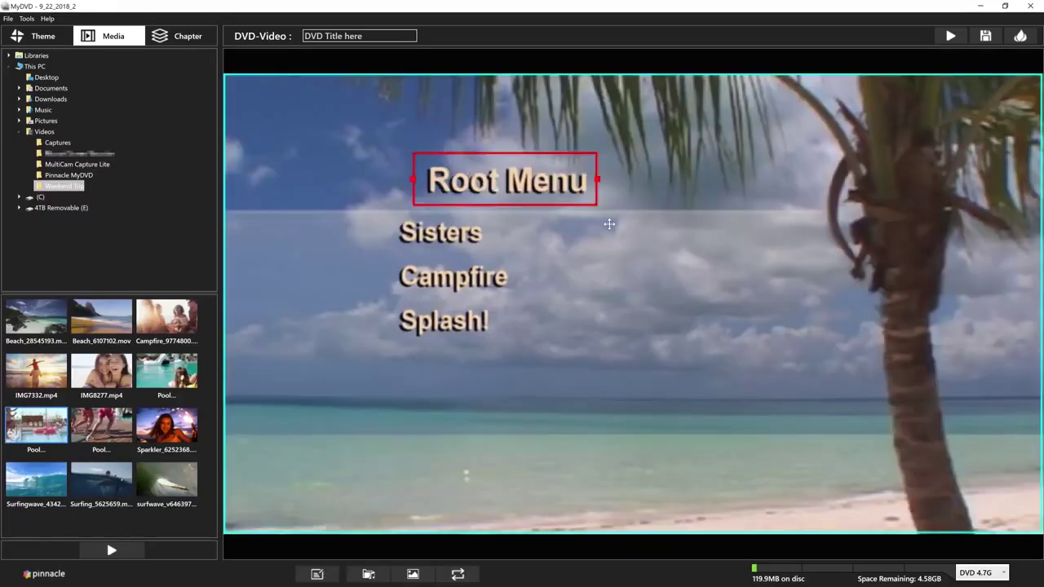
click(395, 248)
mouse_move(396, 249)
mouse_down()
mouse_move(554, 305)
mouse_move(538, 314)
mouse_up()
click(452, 276)
mouse_move(425, 299)
mouse_down()
mouse_move(575, 374)
mouse_move(564, 353)
mouse_up()
click(453, 277)
drag(452, 277, 580, 332)
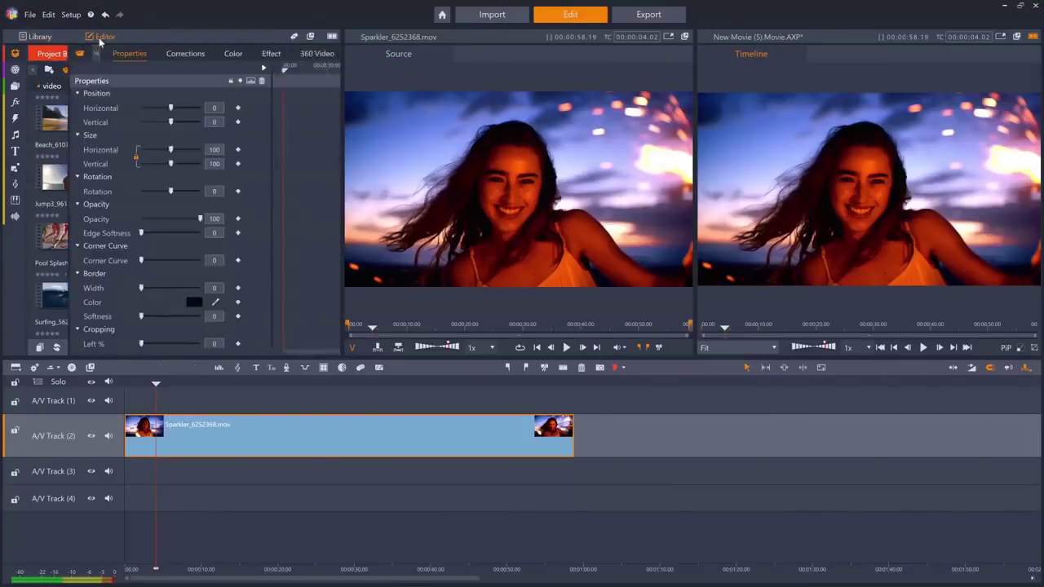
- Apply NewBlue Video Essentials' Color Fixer Plus to the Sparkler clip with its Sepia preset
click(228, 53)
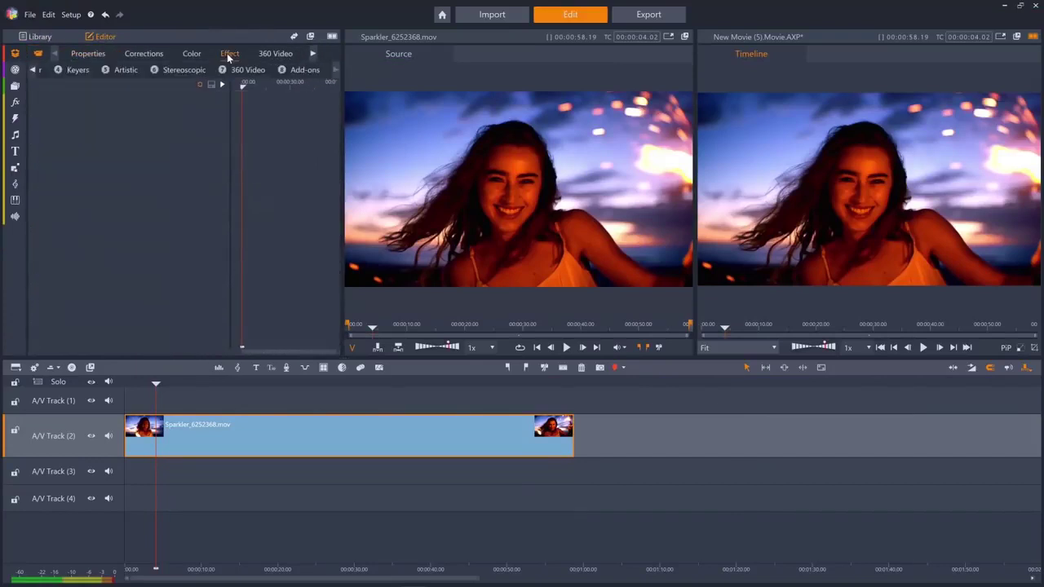
click(303, 74)
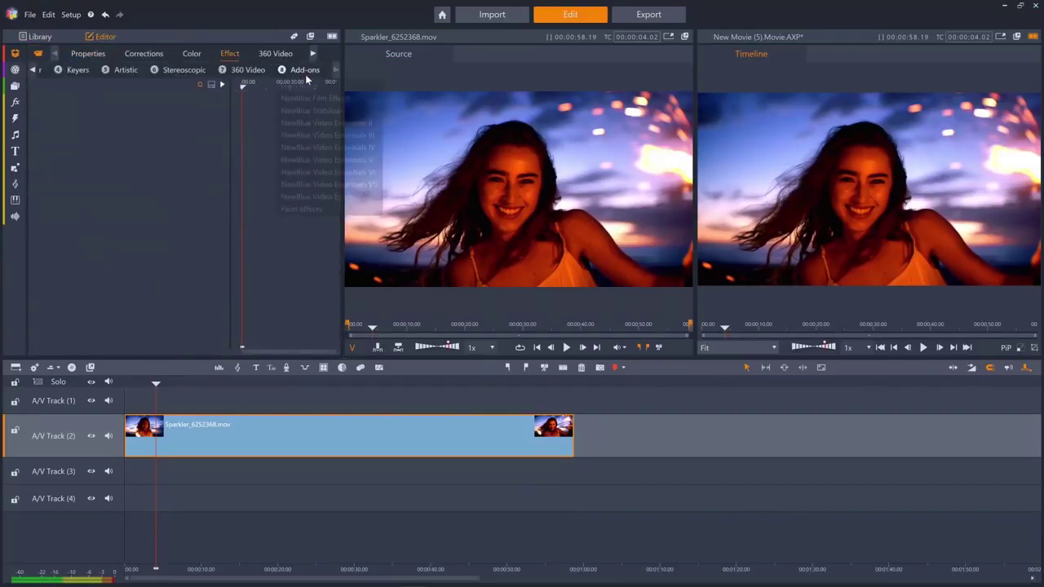
click(324, 196)
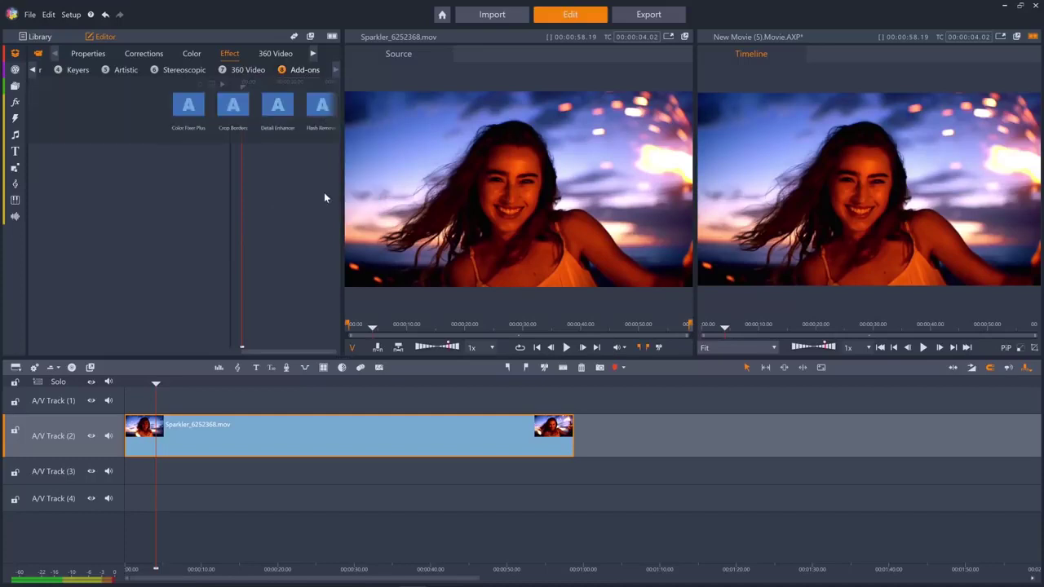
double_click(188, 112)
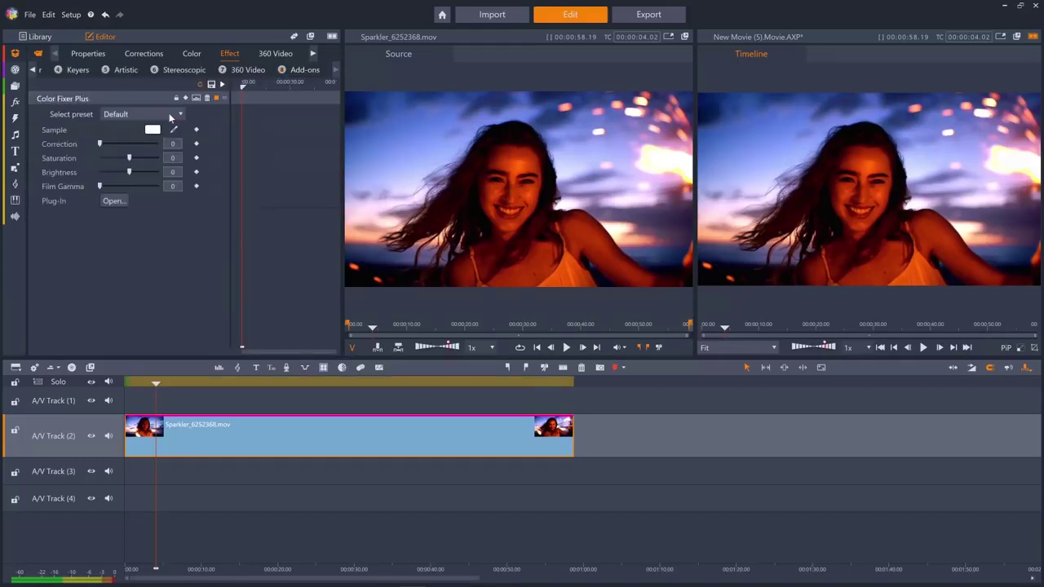
click(170, 116)
click(135, 190)
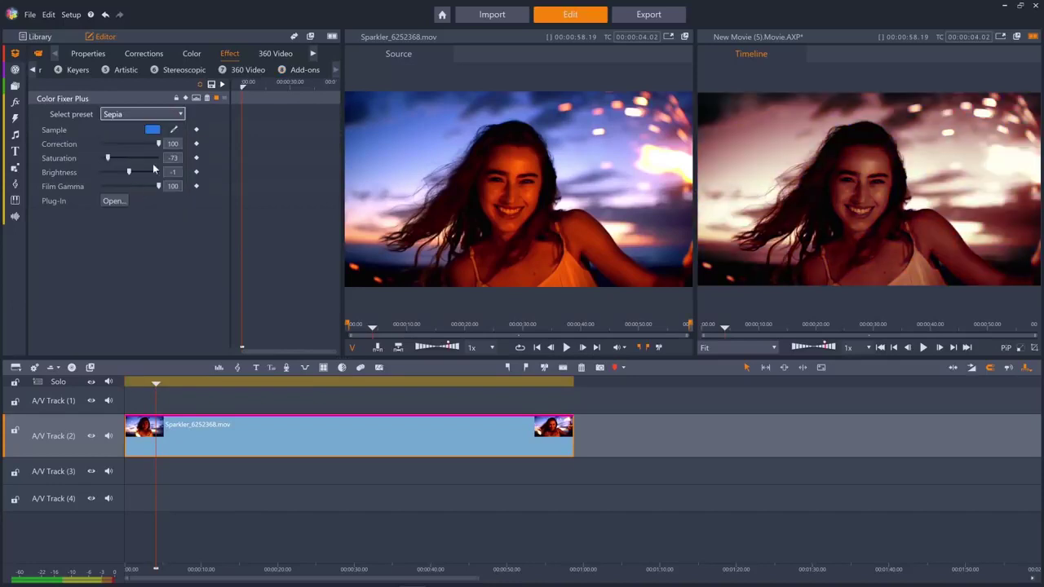
- Swap Color Fixer Plus for the NewBlue Pixelator and move its centre onto the woman's face
click(206, 98)
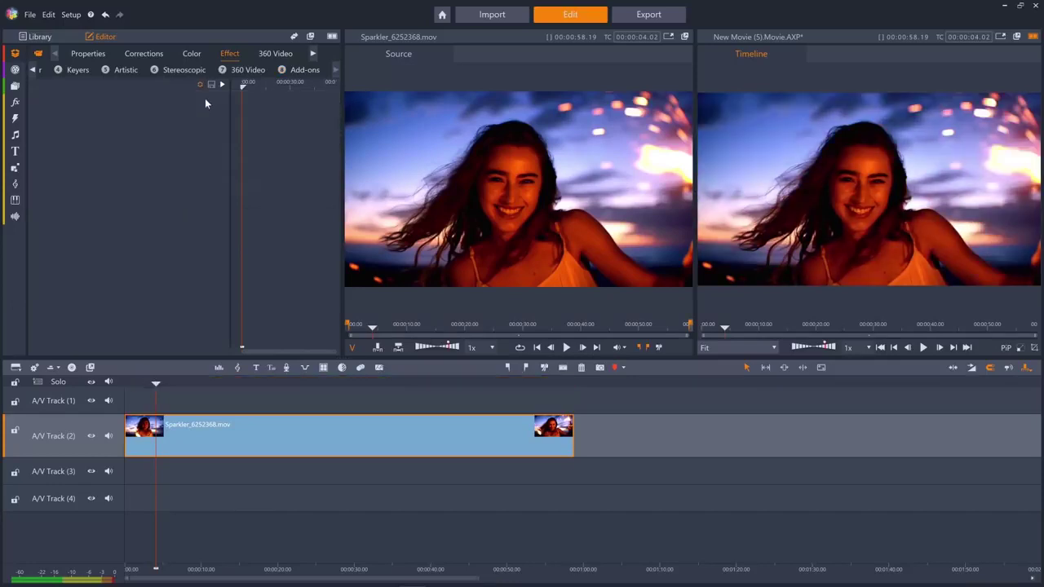
click(298, 71)
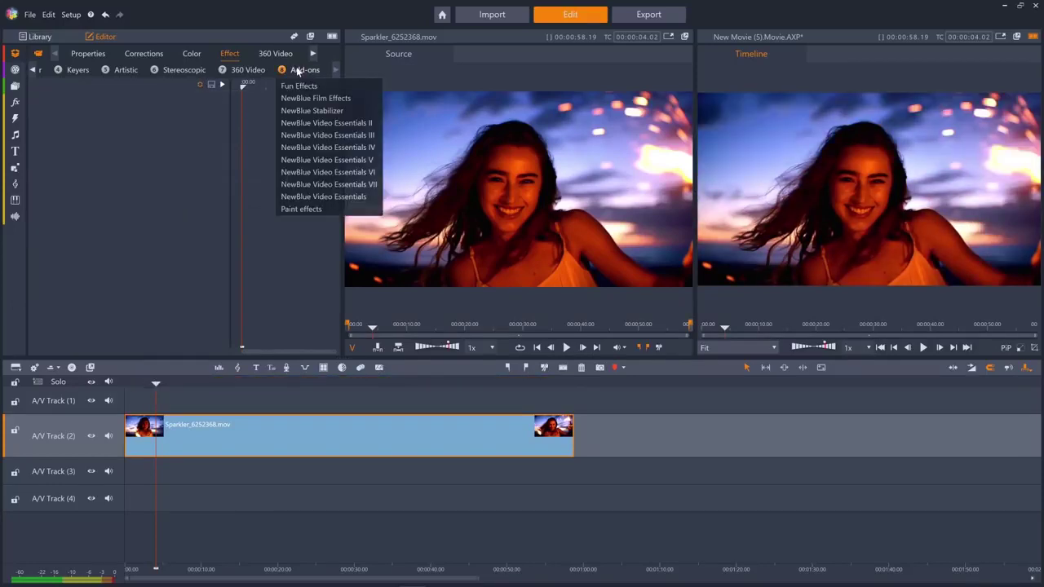
click(331, 197)
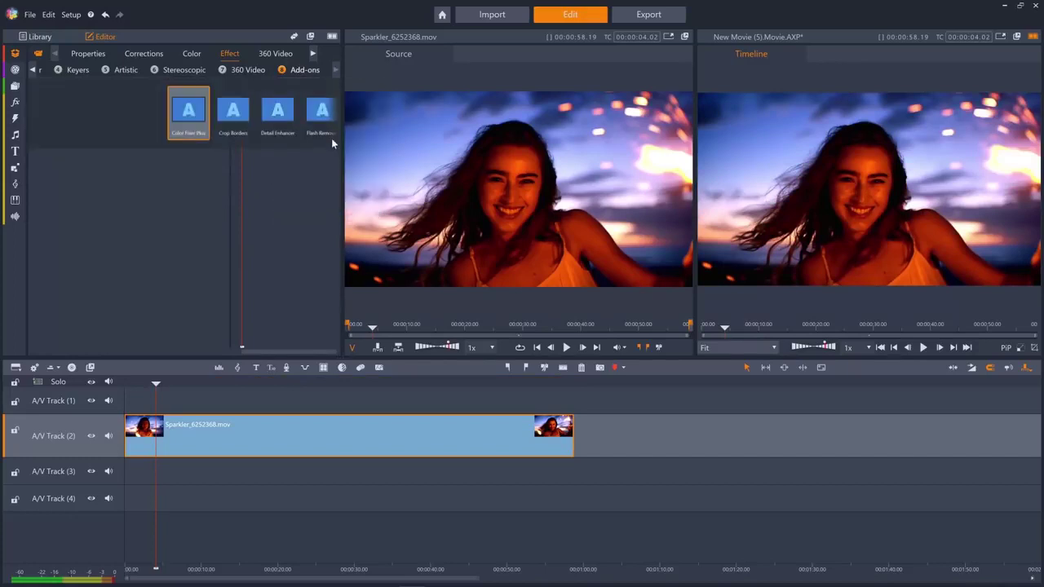
click(331, 114)
click(331, 114)
double_click(191, 111)
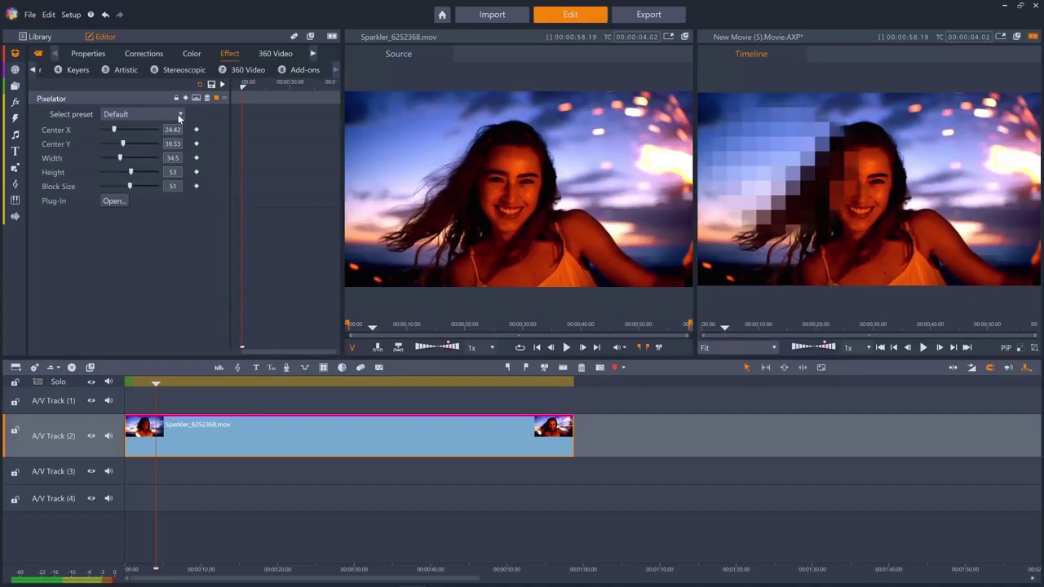
click(128, 130)
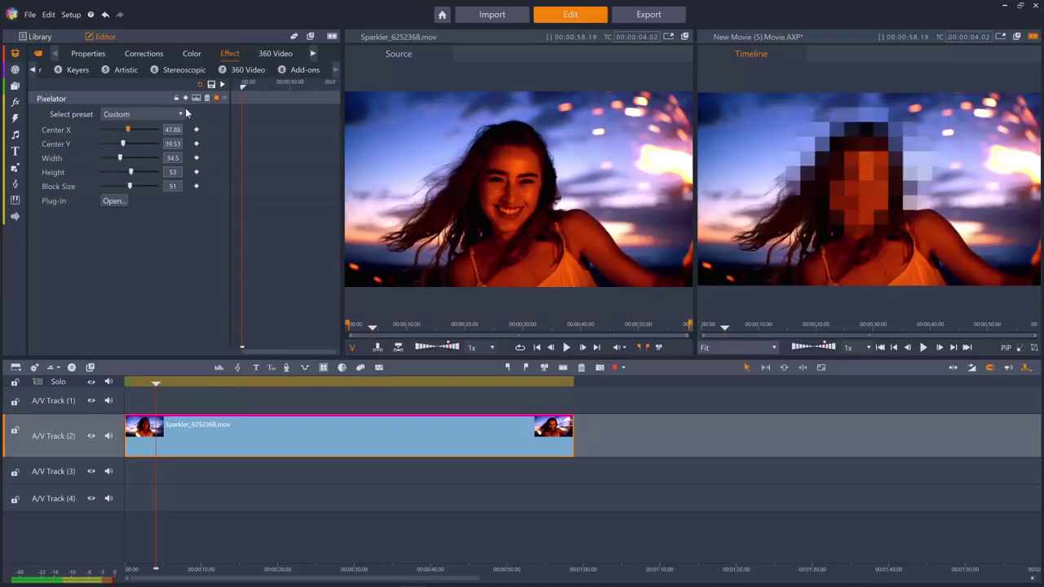
- Replace the Pixelator with the NewBlue Touch Up effect set to the Painted preset
click(206, 99)
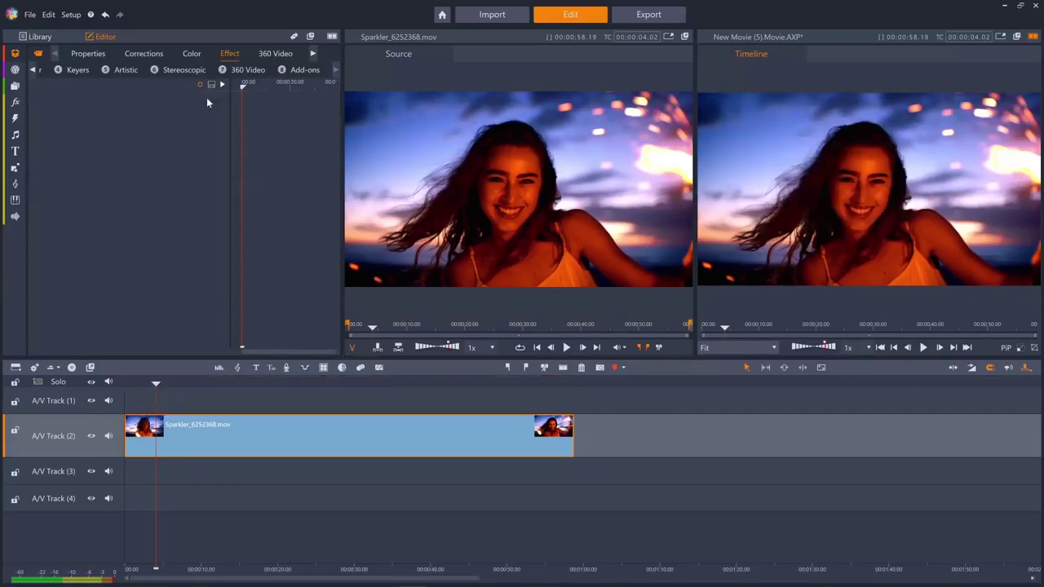
click(307, 72)
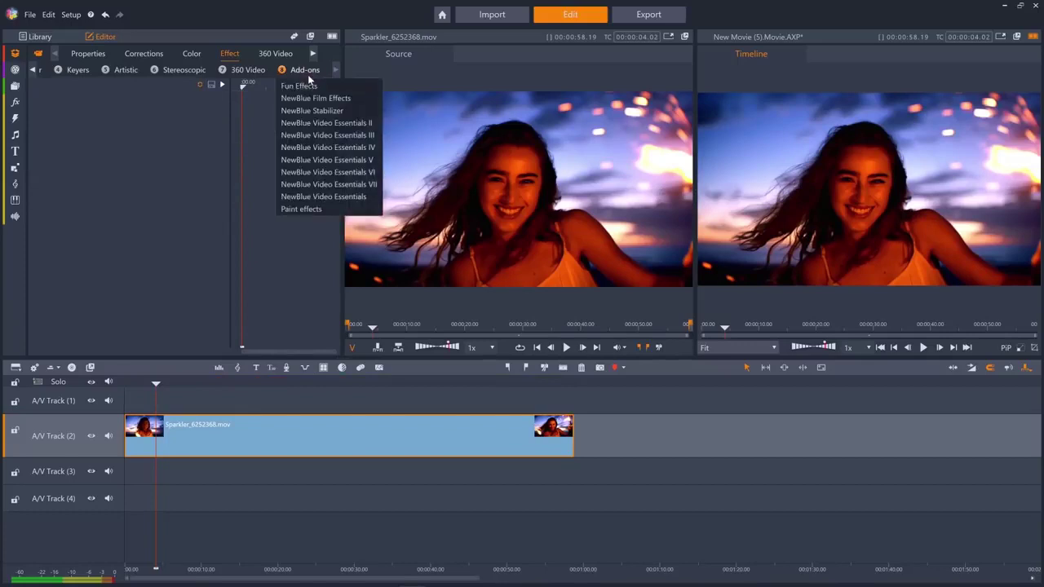
click(311, 195)
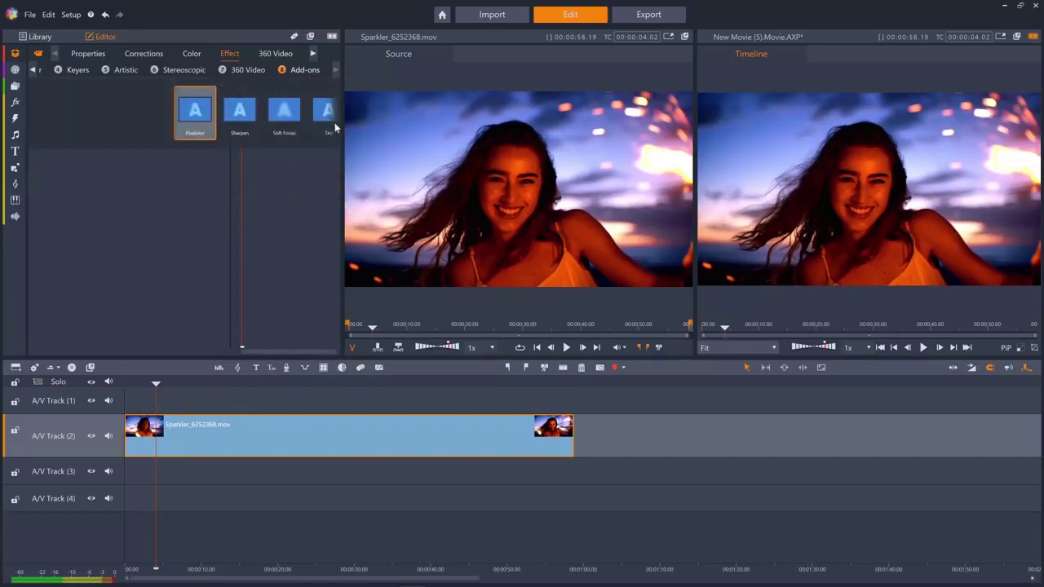
click(333, 118)
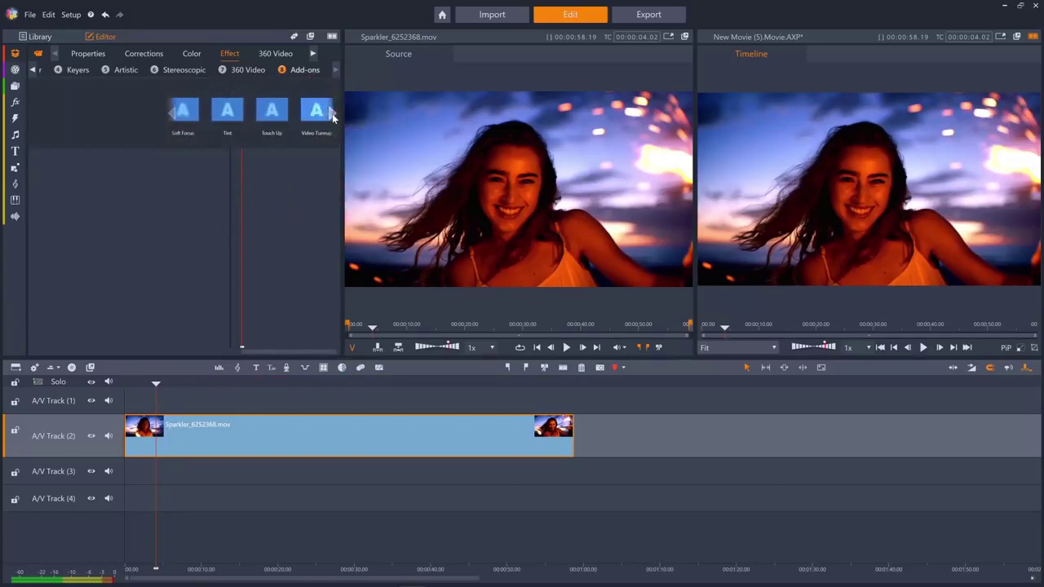
double_click(271, 112)
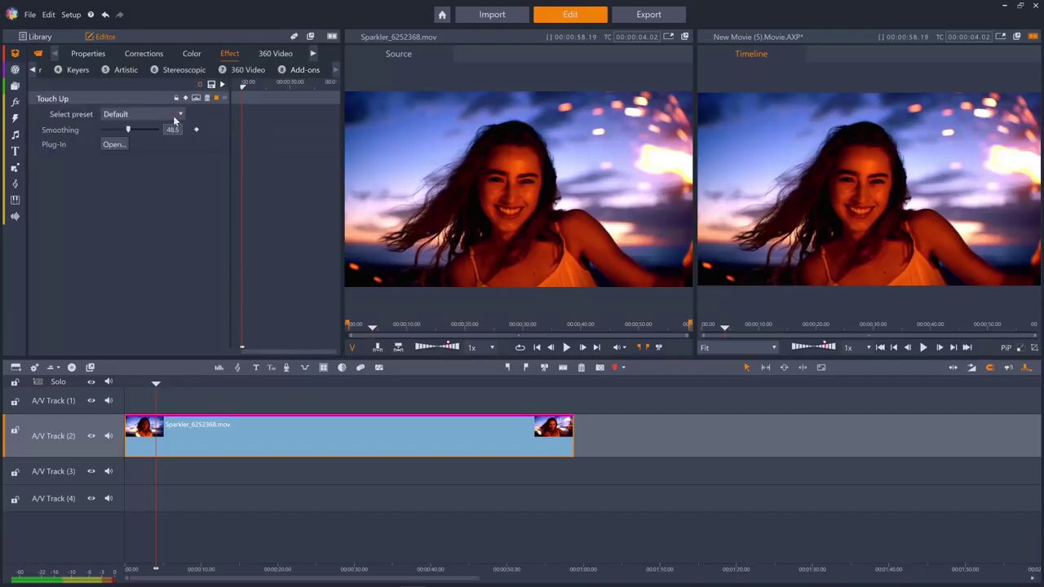
click(174, 119)
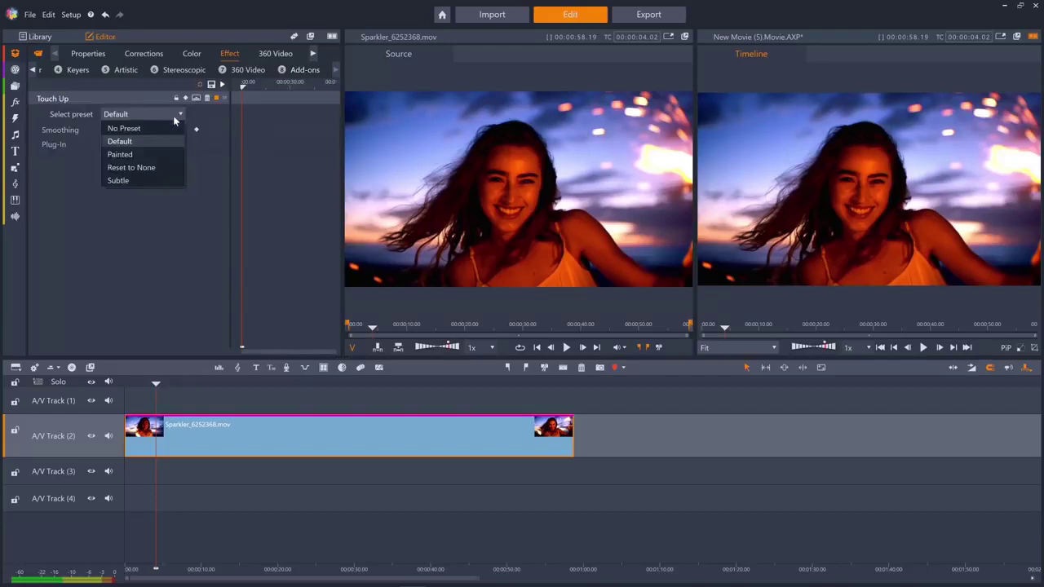
click(143, 153)
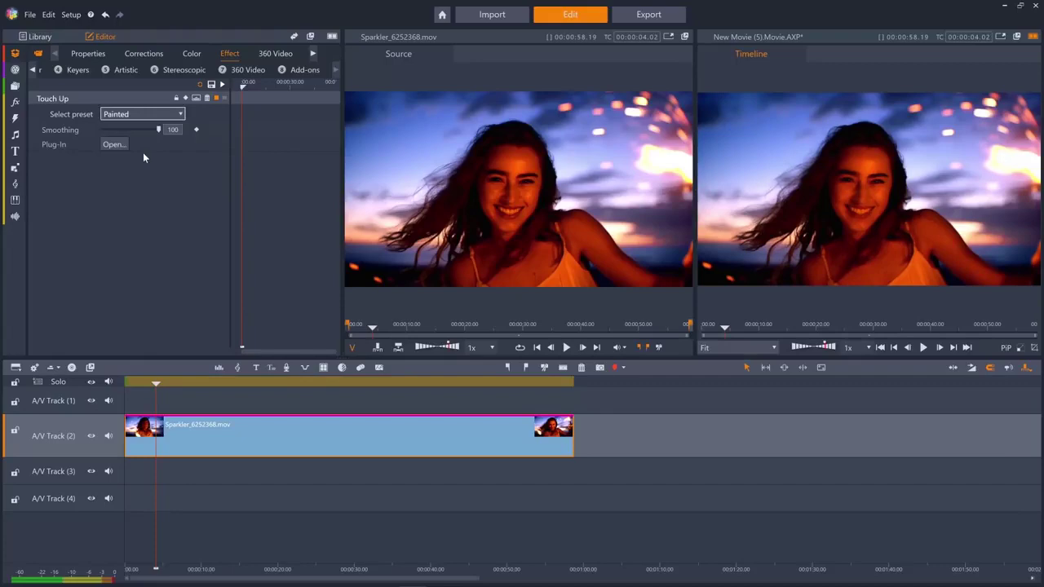